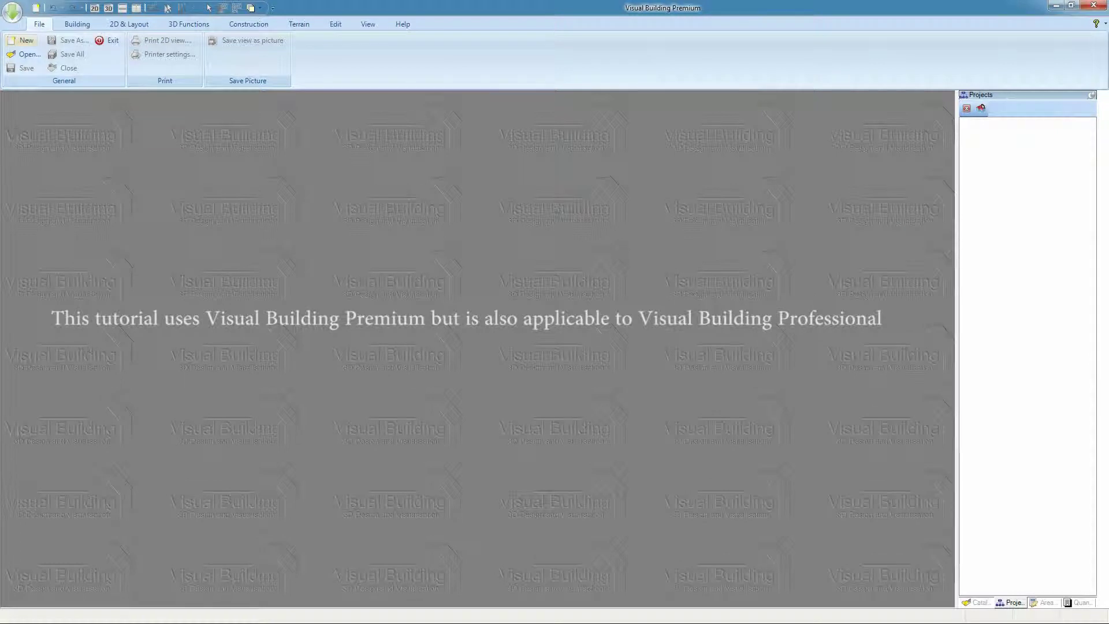
- Create a new building project with an empty 2D view
click(21, 40)
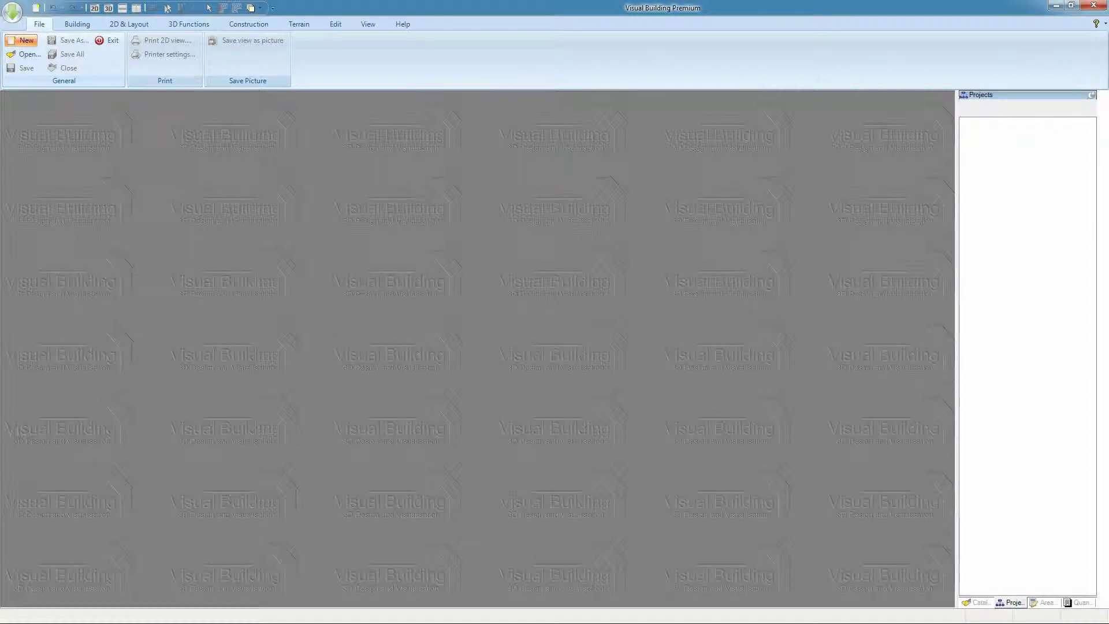
click(24, 40)
drag(151, 102, 604, 133)
click(719, 132)
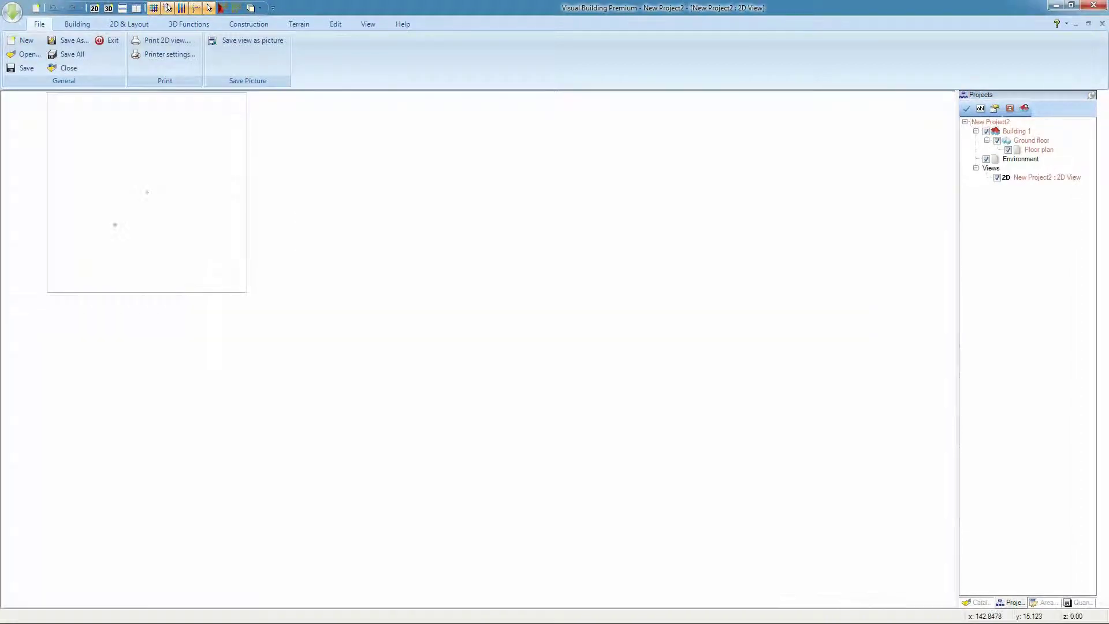
- Load Ankara.dwg from the Temp\Ankara folder for import as a 2D-DXF/DWG file
click(367, 23)
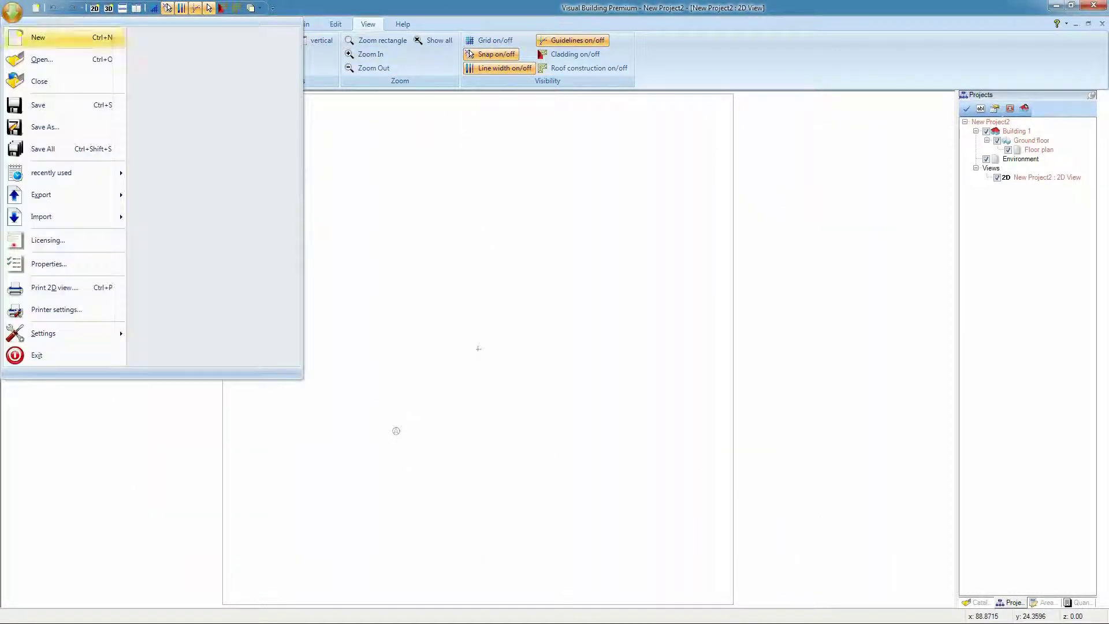
mouse_move(64, 217)
key(Right)
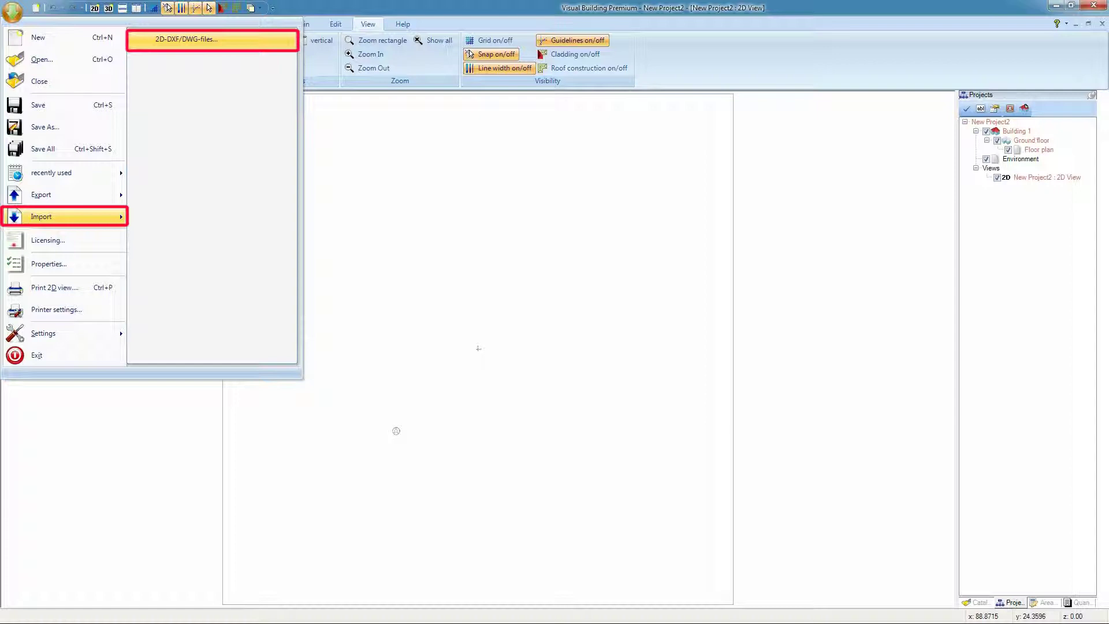
key(Return)
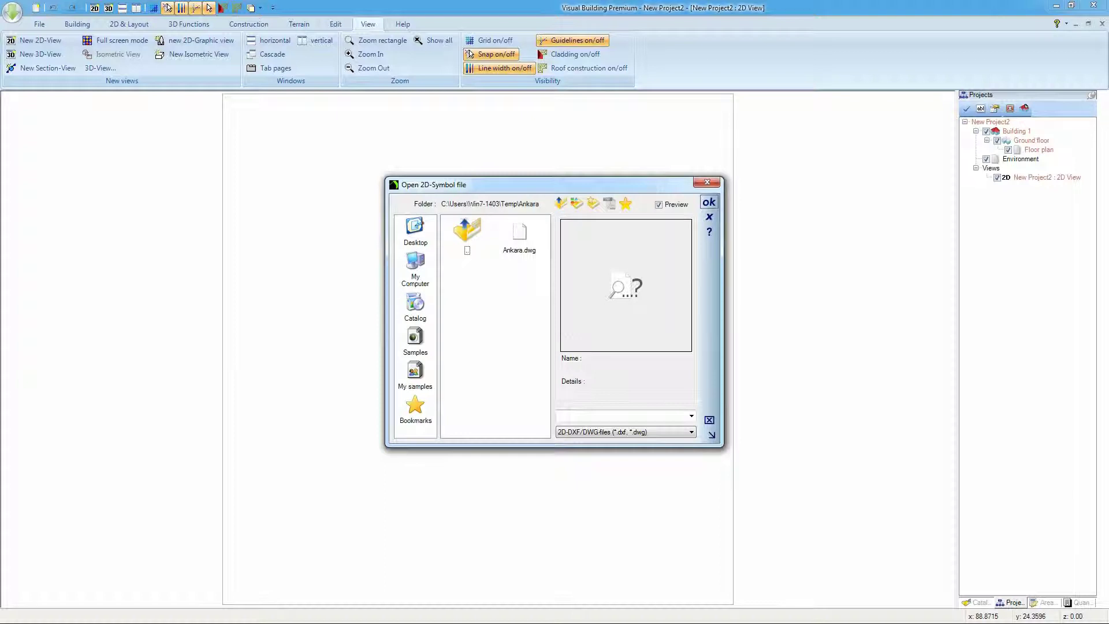
click(519, 237)
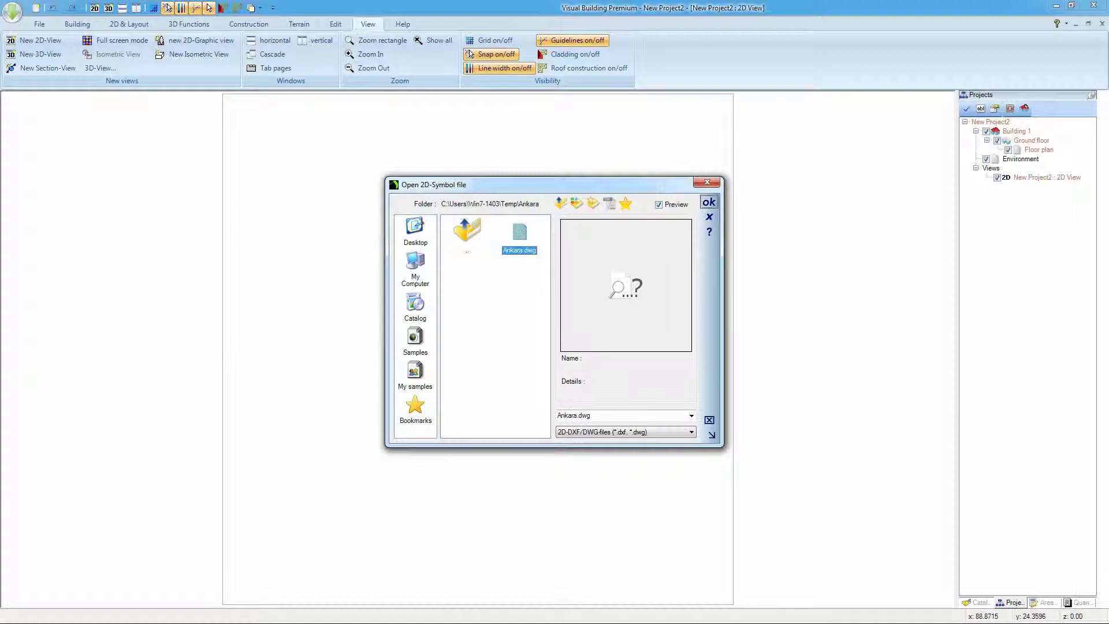
click(709, 202)
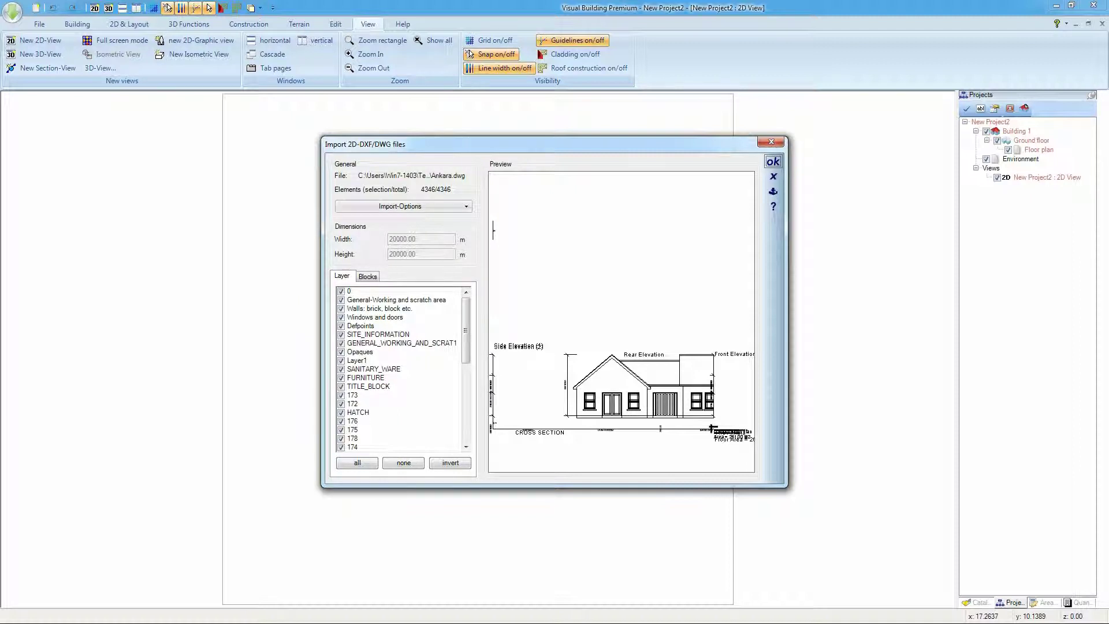
- Review the blocks and layers in the drawing and set the import scaling factor to 0.001
click(368, 276)
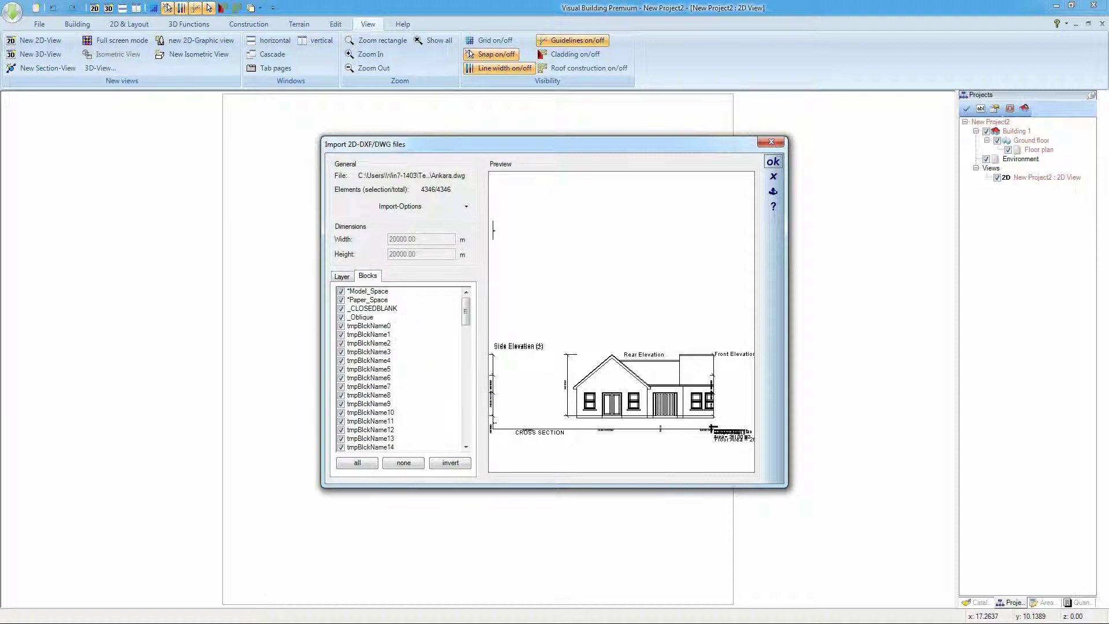
key(ctrl+Tab)
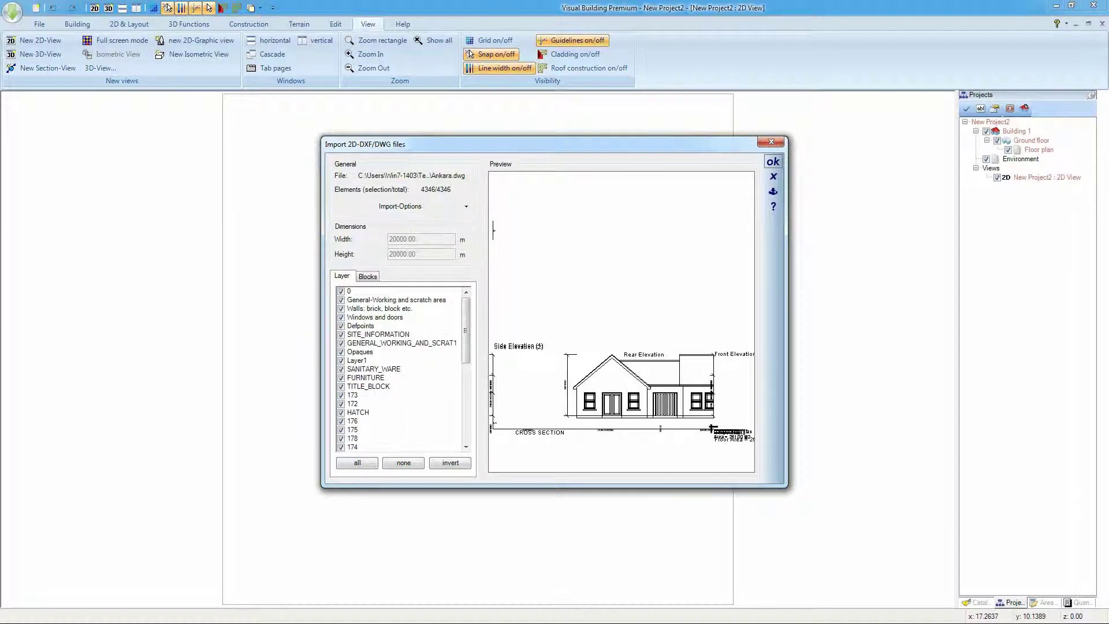
drag(466, 329, 466, 408)
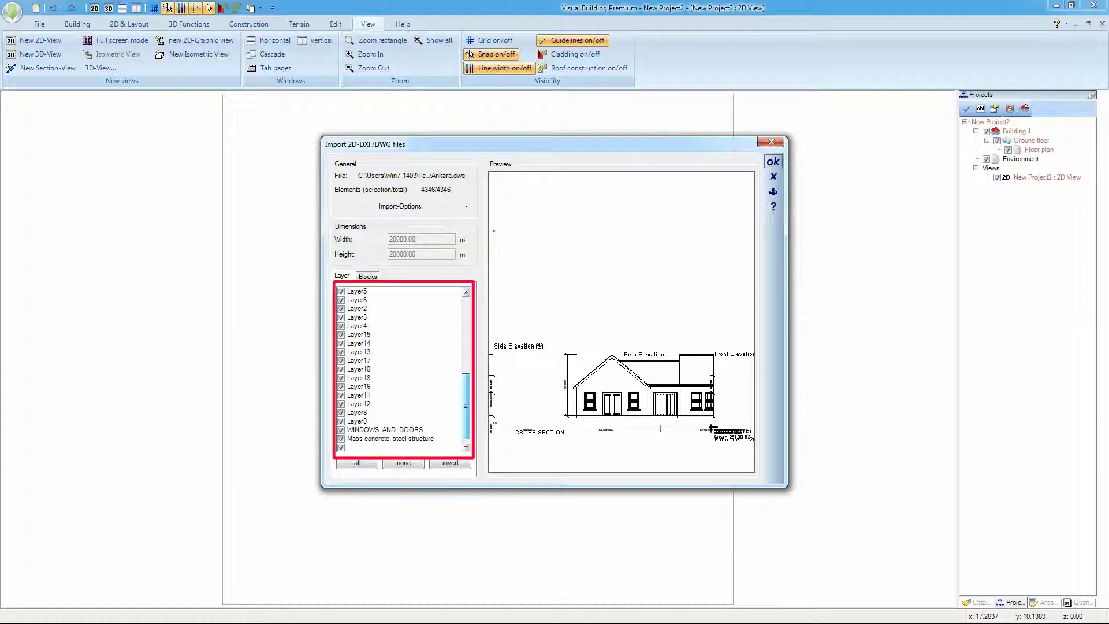
scroll(401, 370, up, 10)
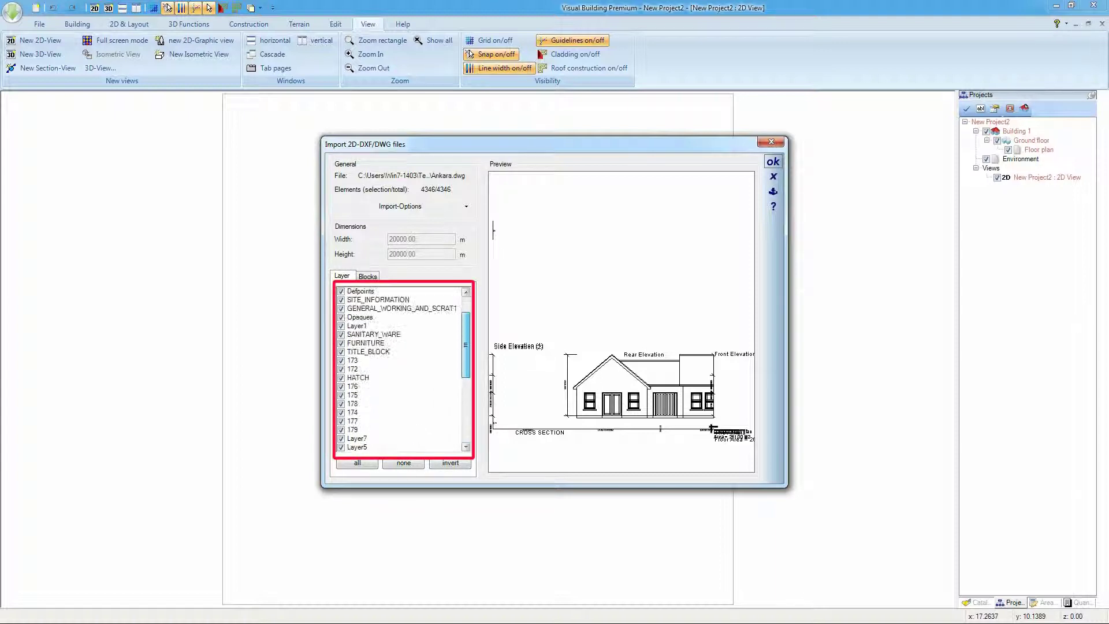
click(403, 206)
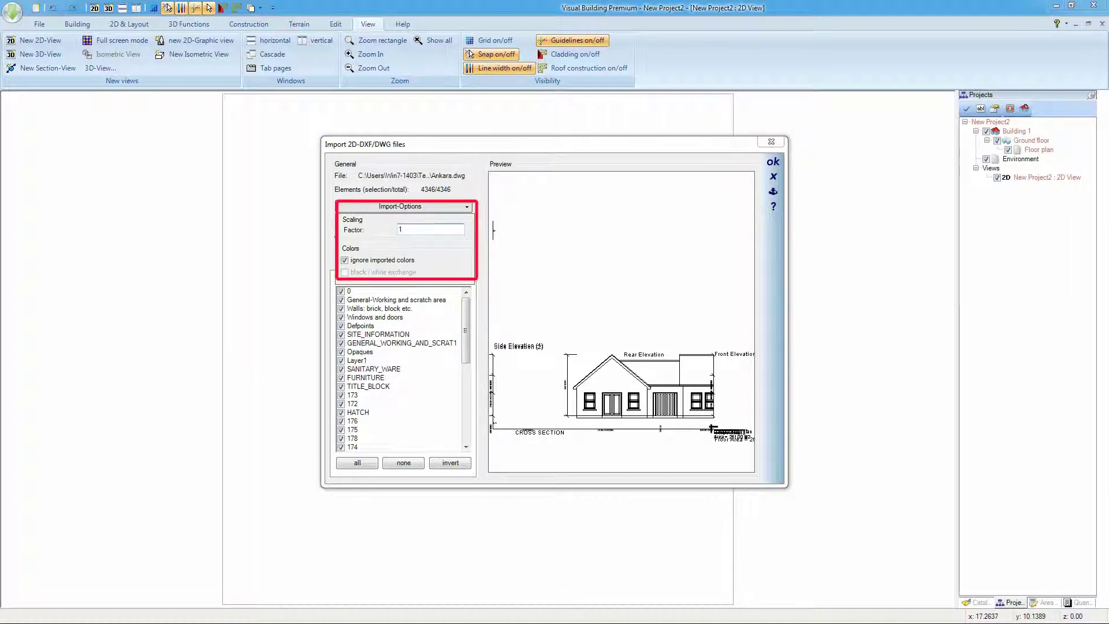
key(BackSpace)
text(0.001)
key(Return)
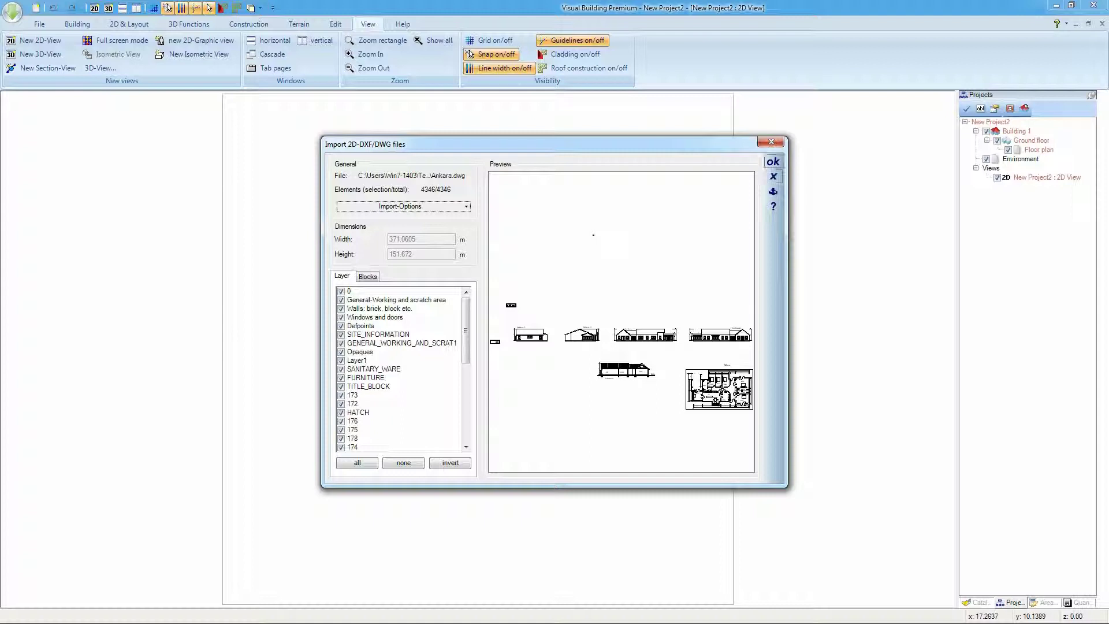
- Accept the import settings and insert the complete Ankara drawing into the 2D view
click(773, 161)
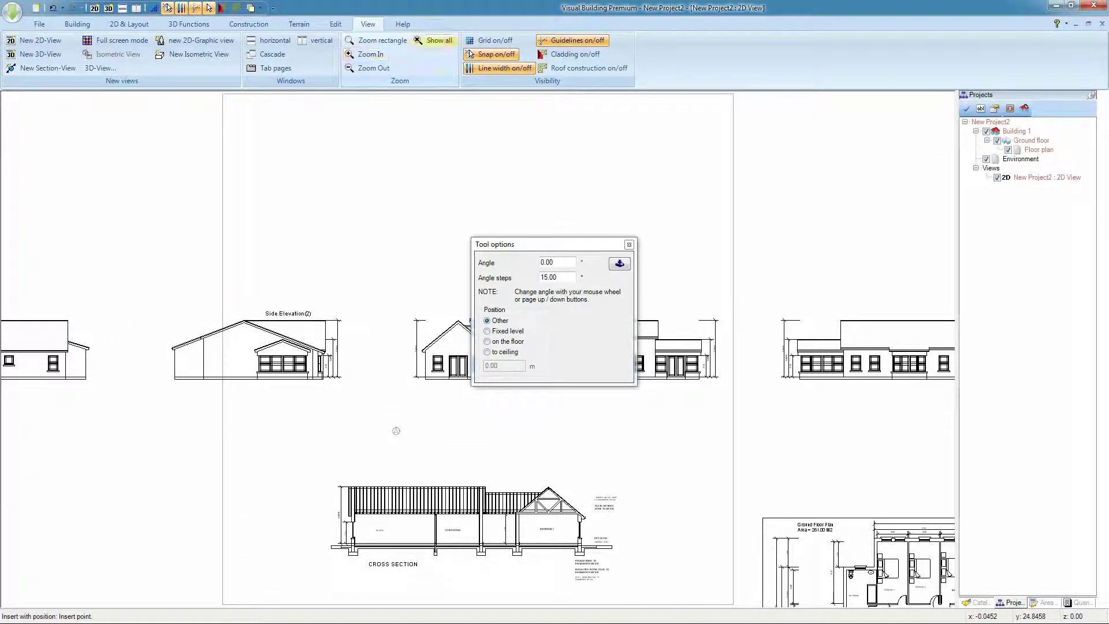
click(368, 68)
click(368, 68)
click(368, 68)
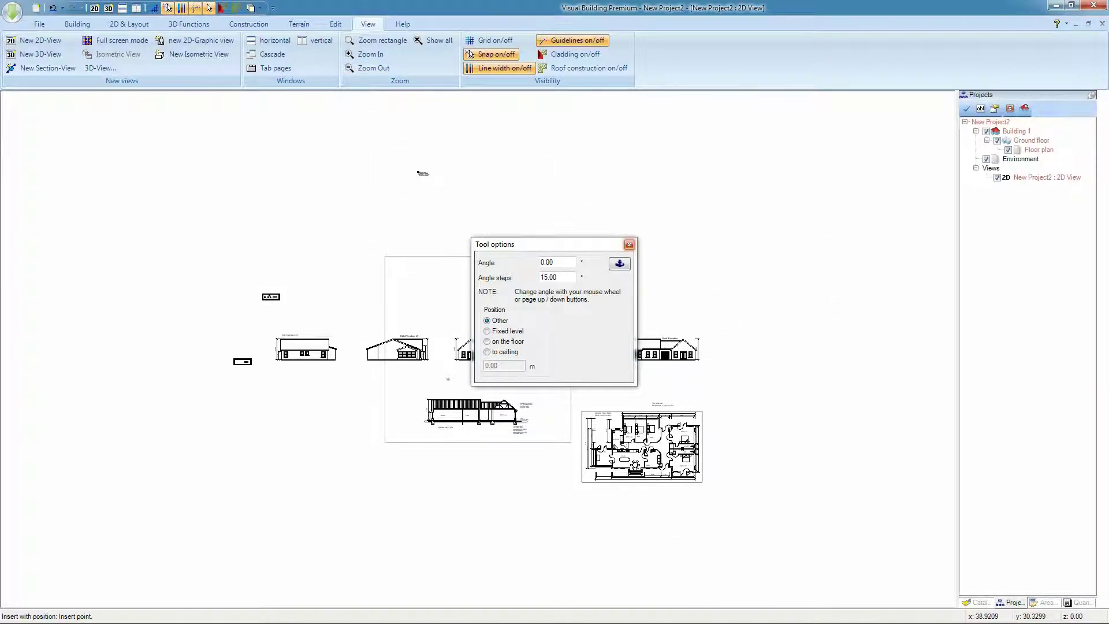
key(Escape)
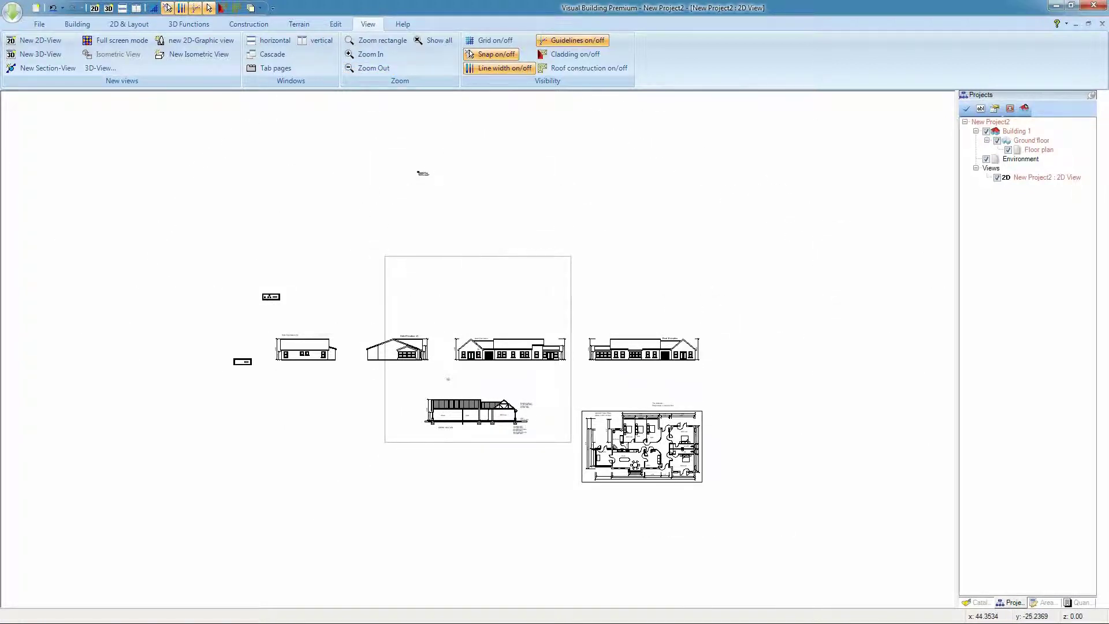
- Select the whole imported drawing and move it so the ground floor plan lies inside the page frame
key(ctrl+a)
key(m)
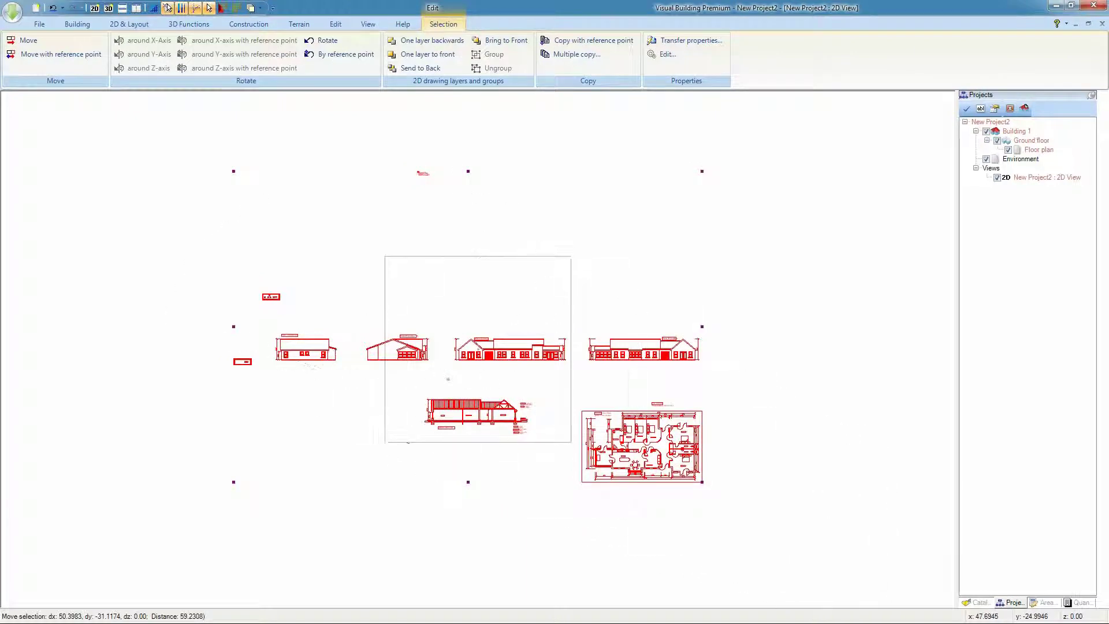
click(311, 238)
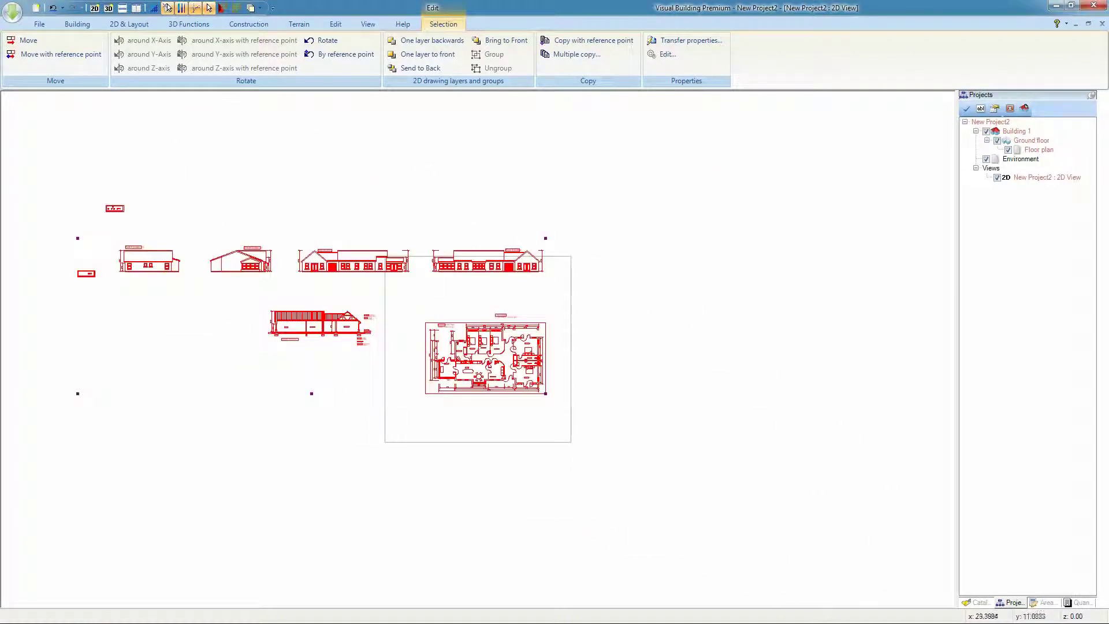
key(Escape)
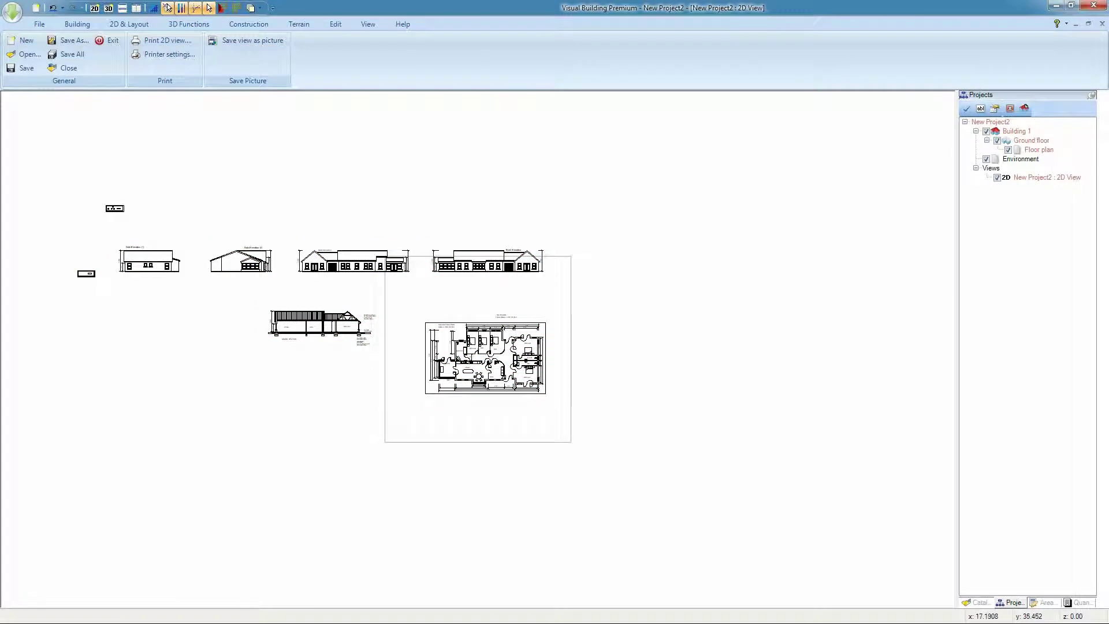
- Add a new layer named DWG under the Ground floor in the project tree
click(368, 23)
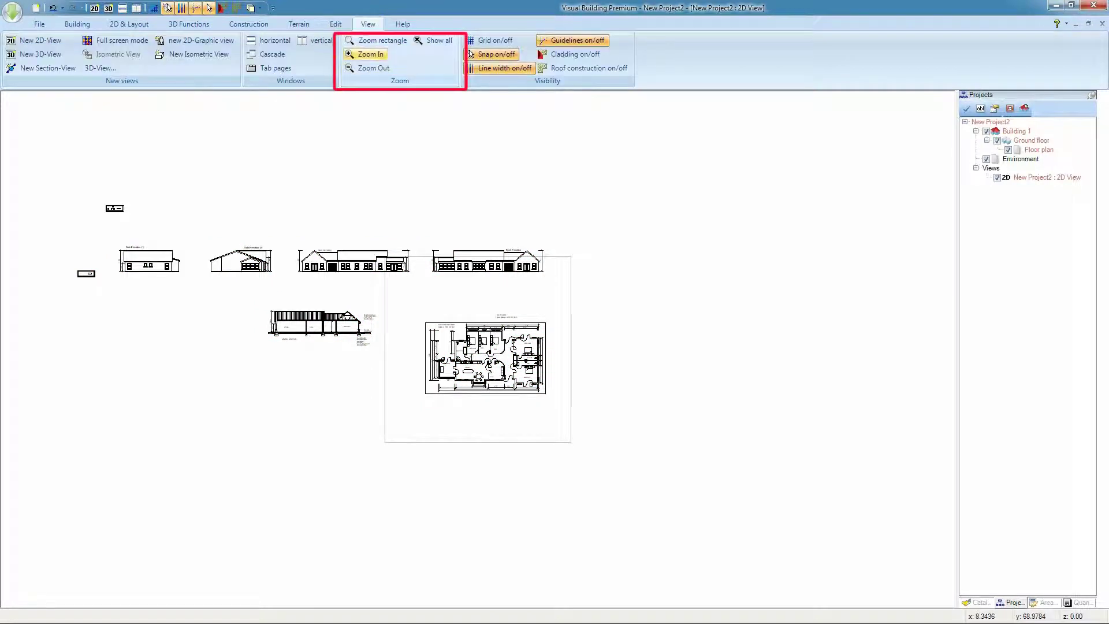
click(382, 40)
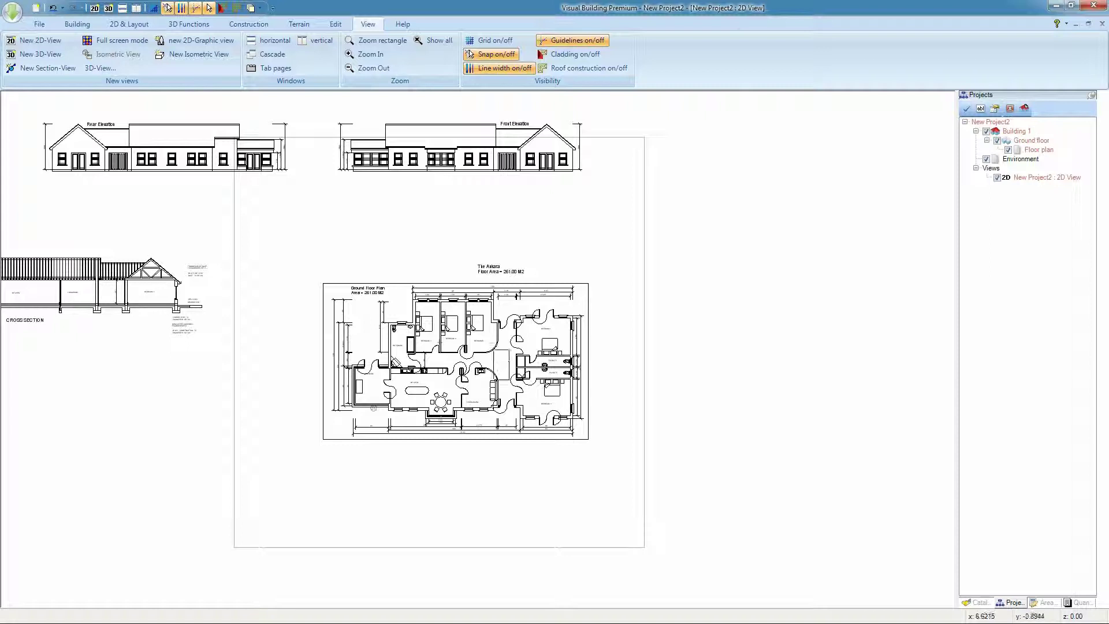
right_click(1032, 137)
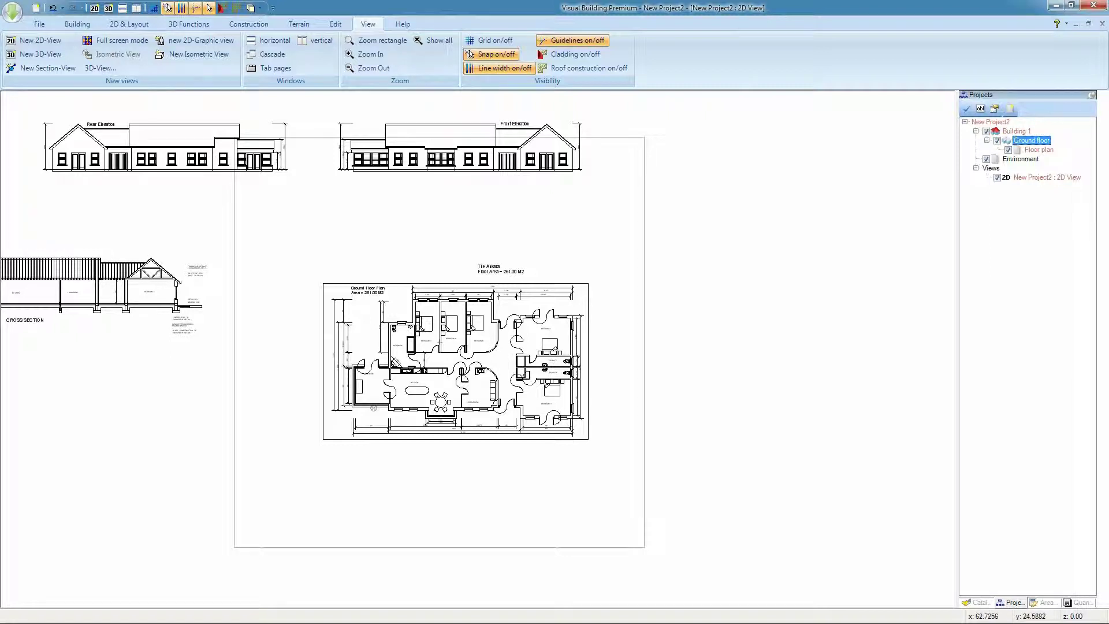
click(994, 187)
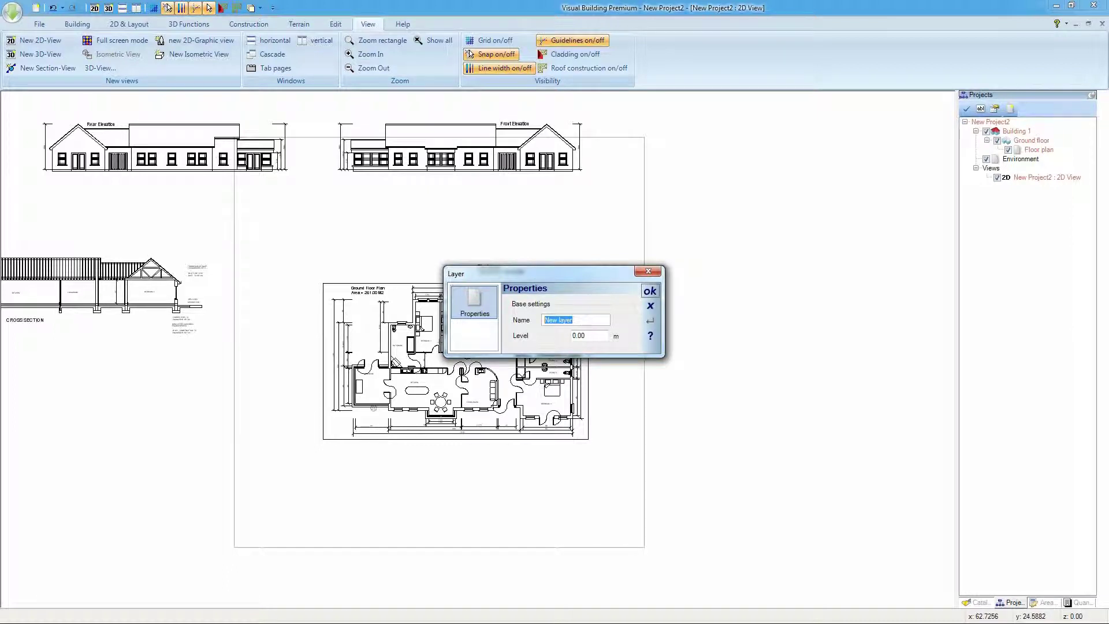
text(DWG)
key(Return)
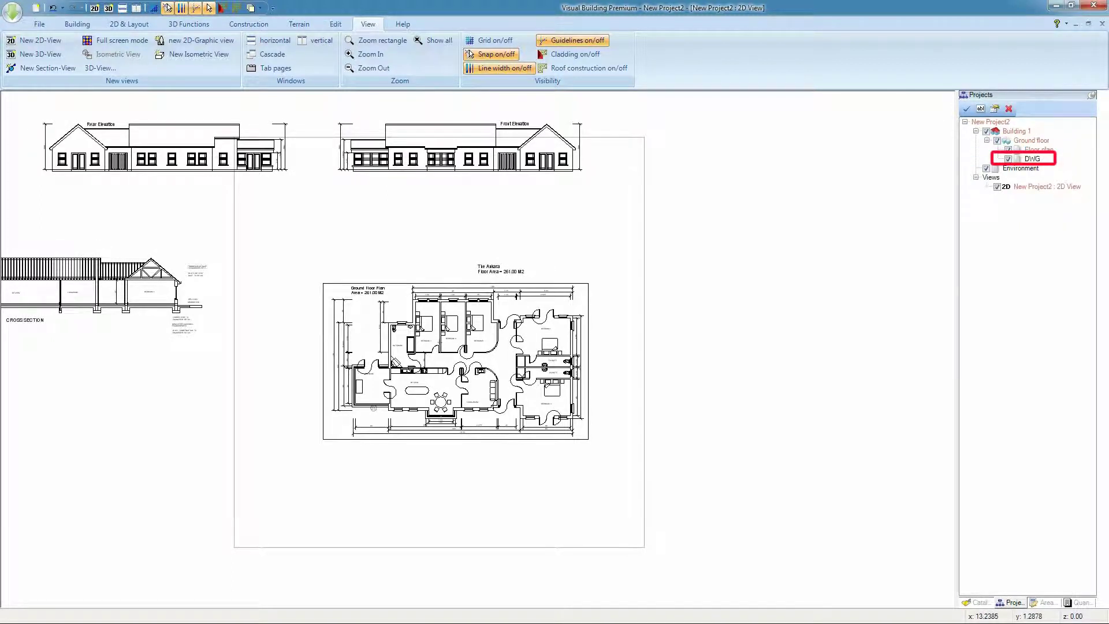
- Move the entire imported drawing to the ground floor's DWG layer and toggle that layer's visibility off and on
key(ctrl+a)
right_click(548, 332)
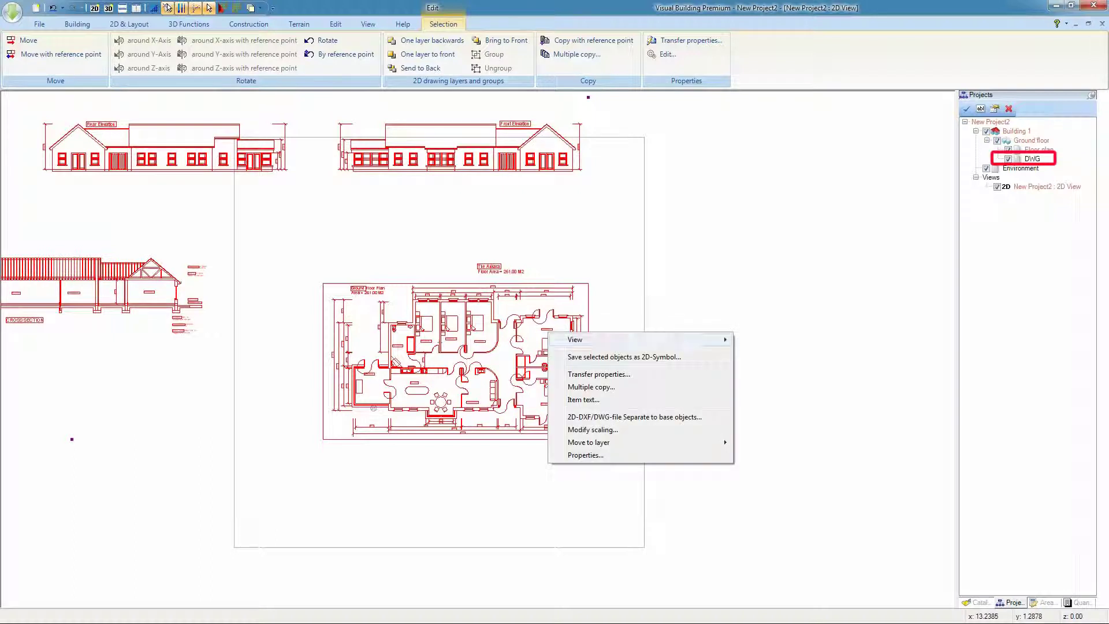
mouse_move(589, 442)
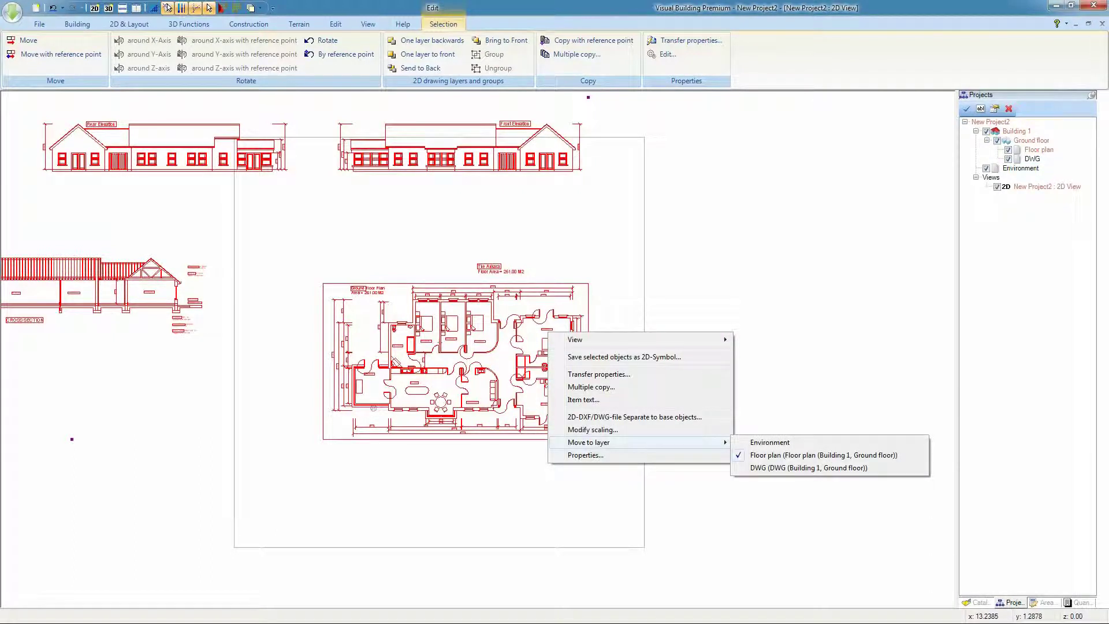
click(809, 468)
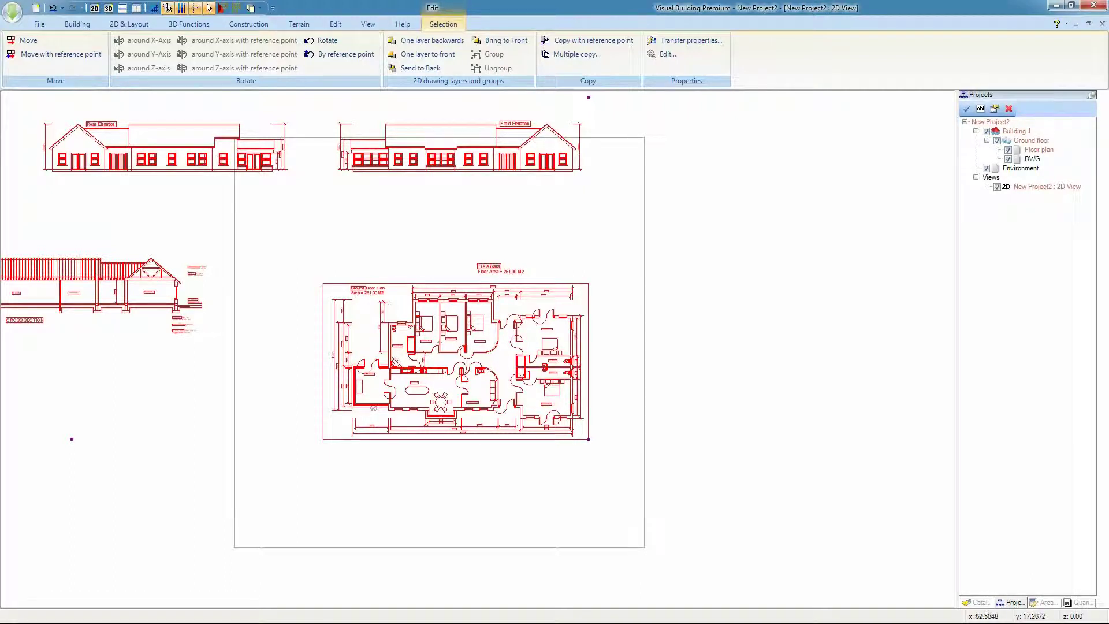
click(1008, 159)
click(1008, 159)
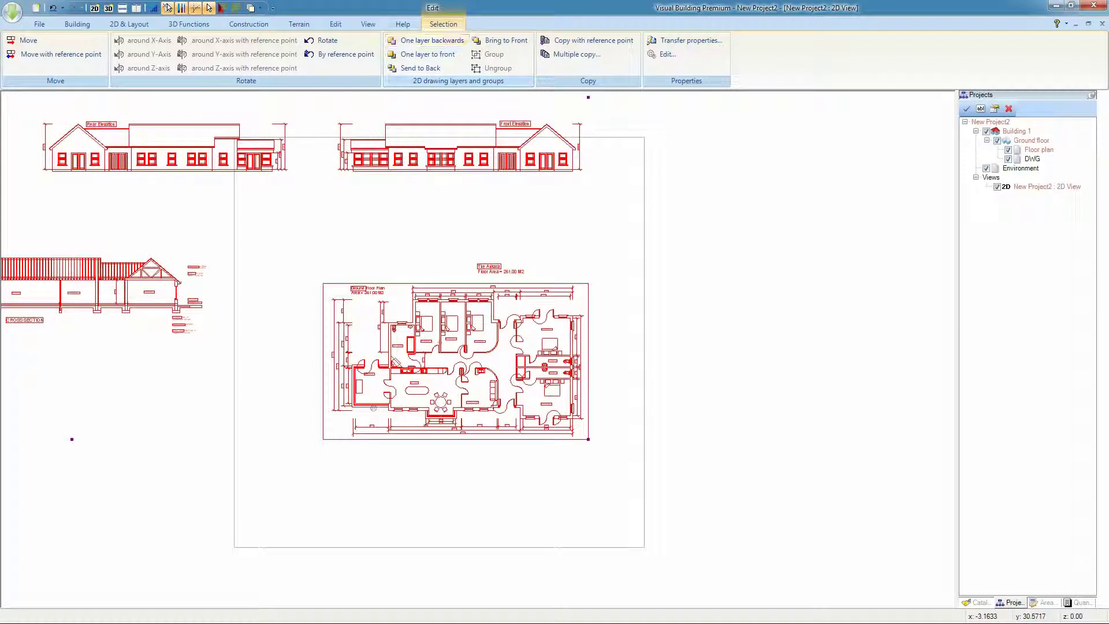
- Modify the imported drawing's scaling between both ends of the overall dimension line below the ground floor plan, using a target length of 26.80 m
click(368, 23)
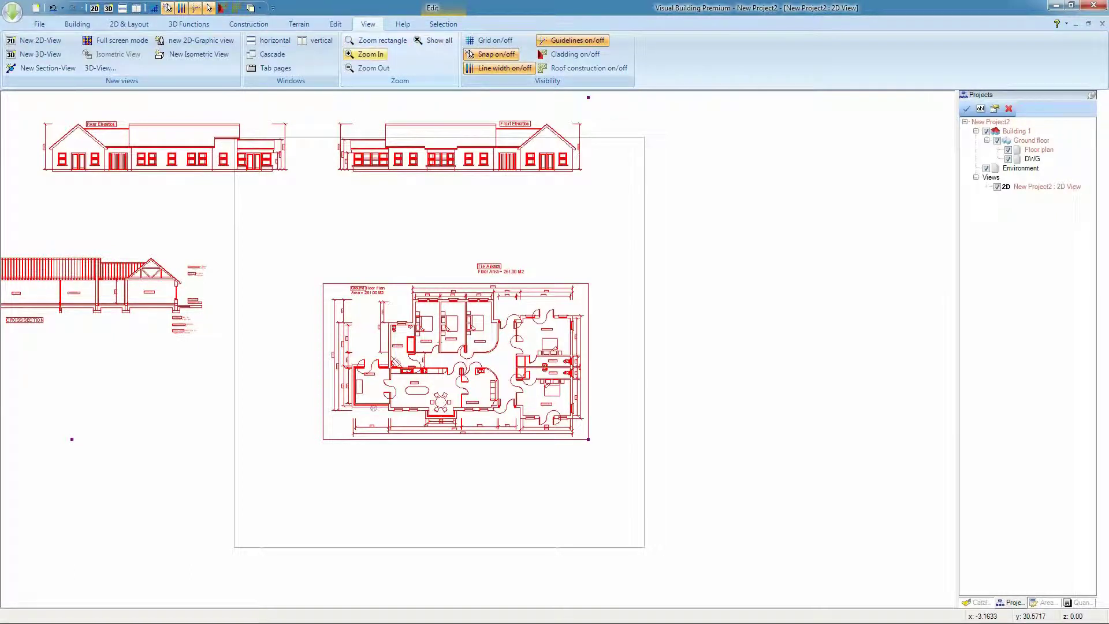
click(376, 39)
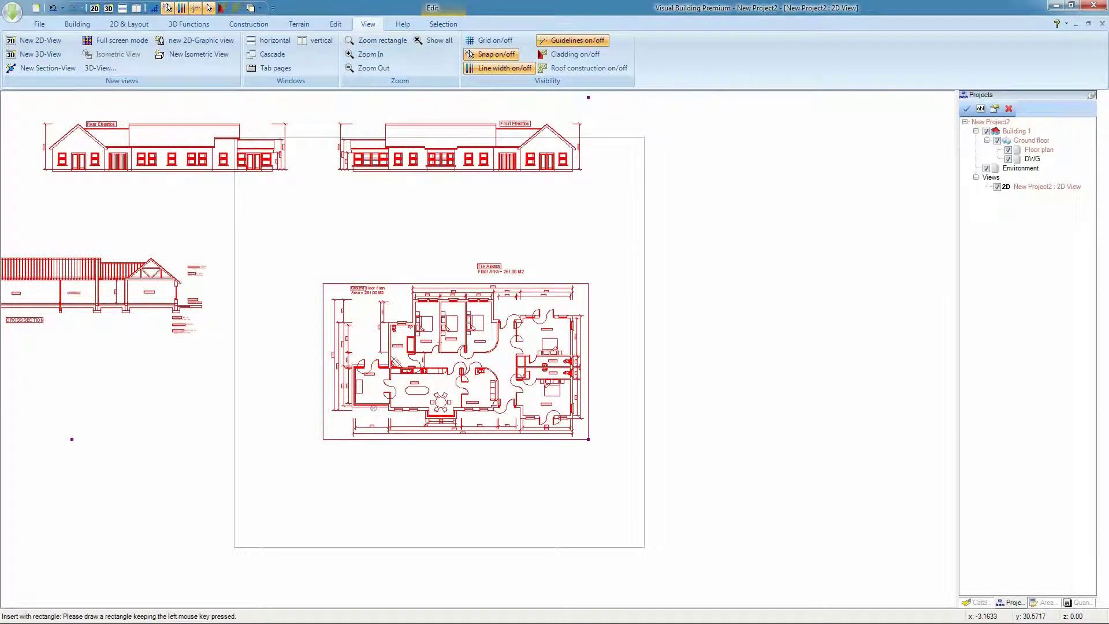
drag(324, 267, 619, 468)
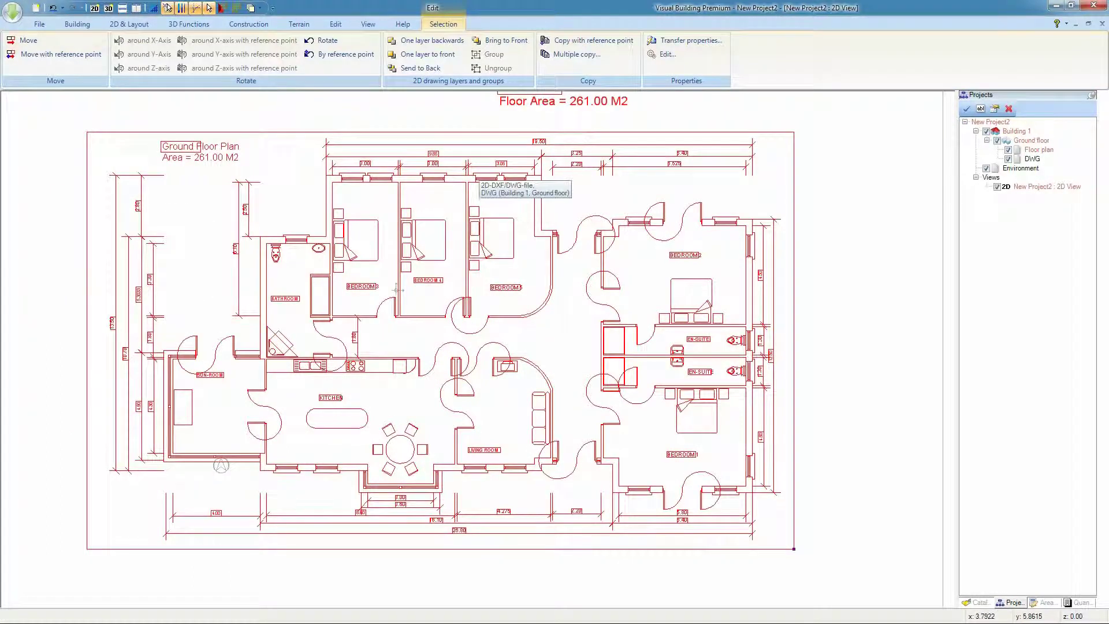
middle_drag(478, 173, 478, 184)
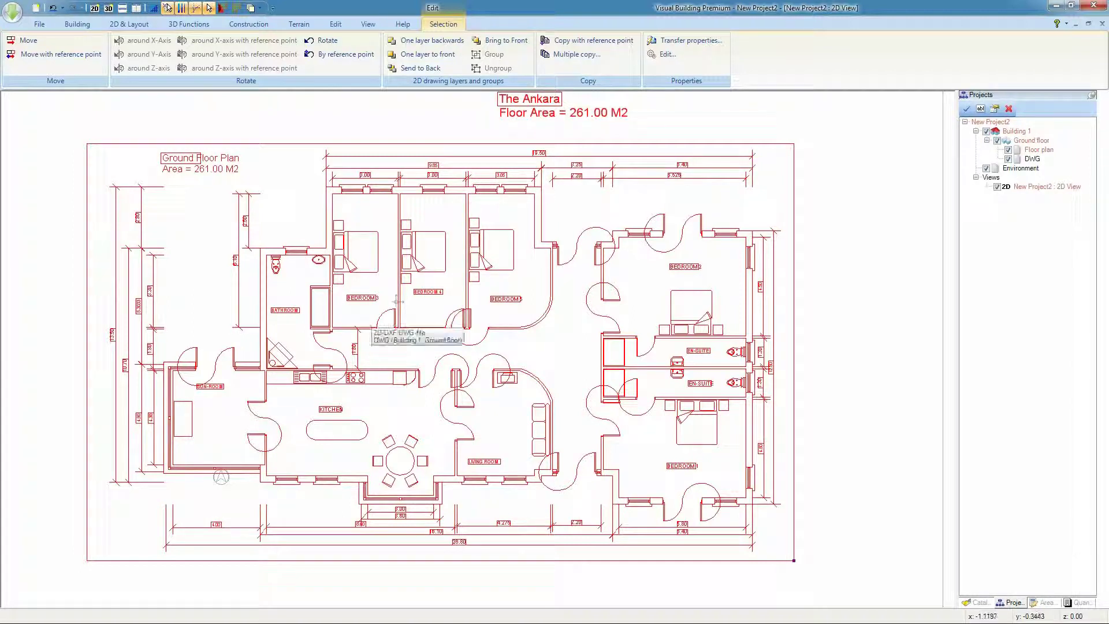
right_click(397, 301)
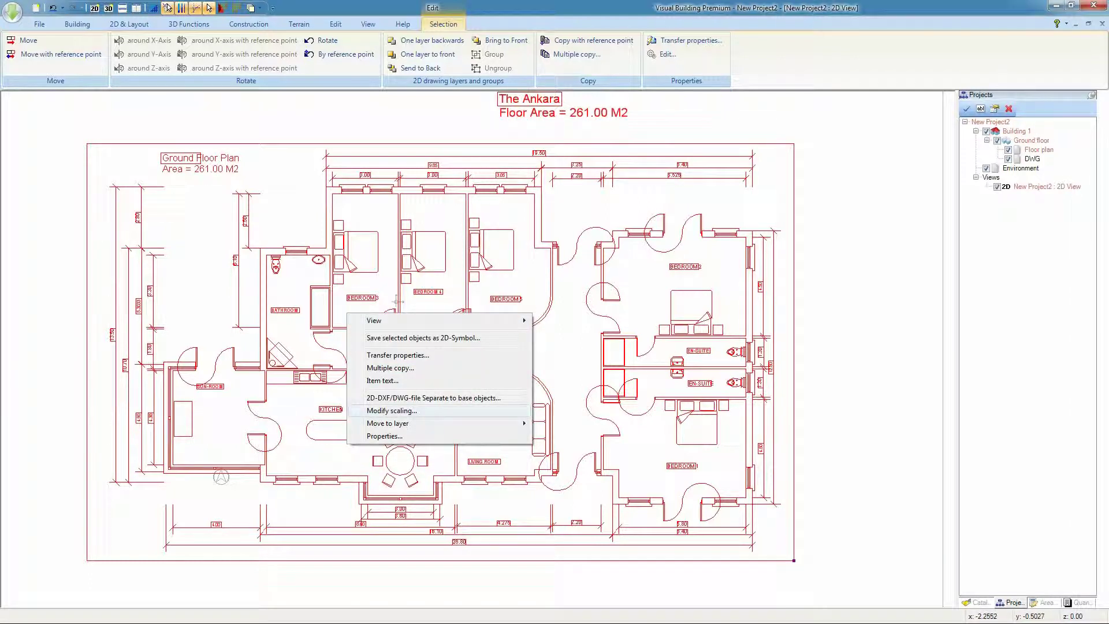
click(392, 410)
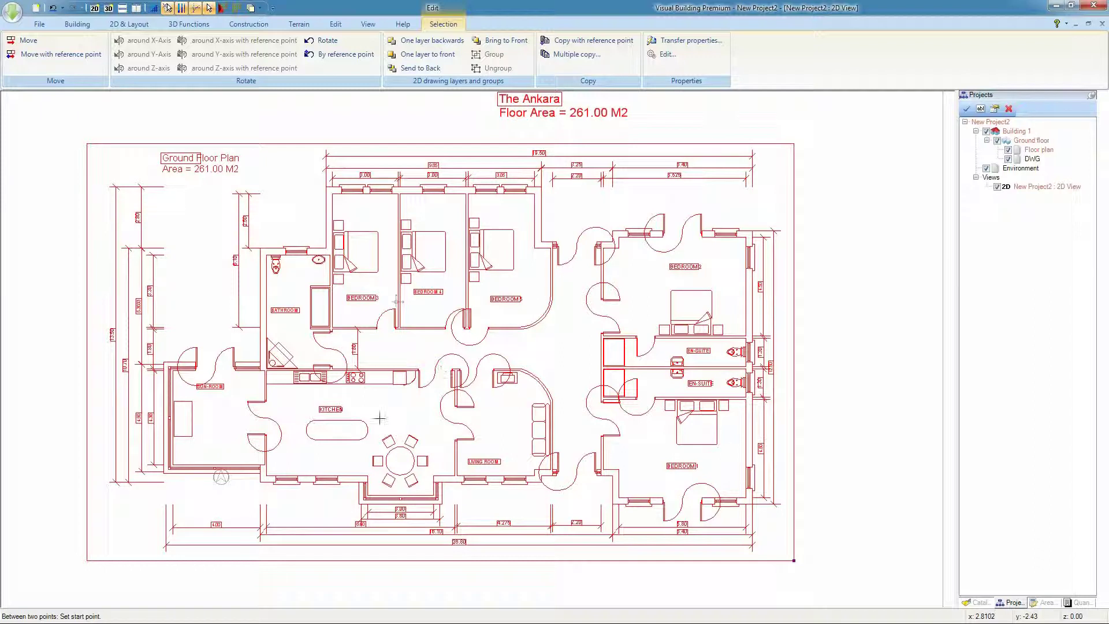
click(166, 544)
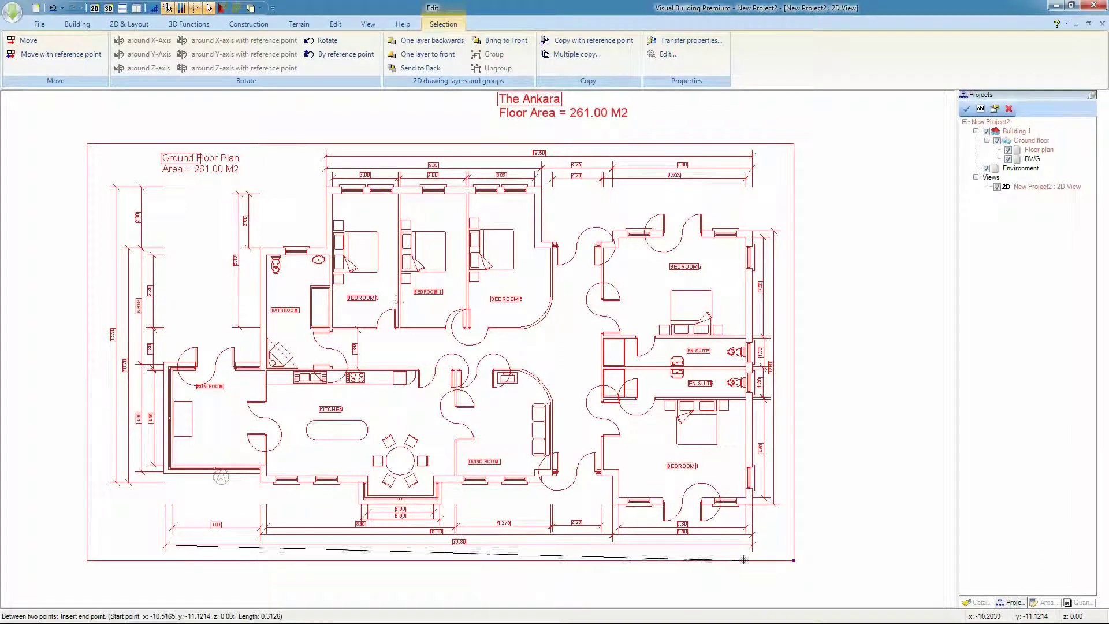
click(754, 545)
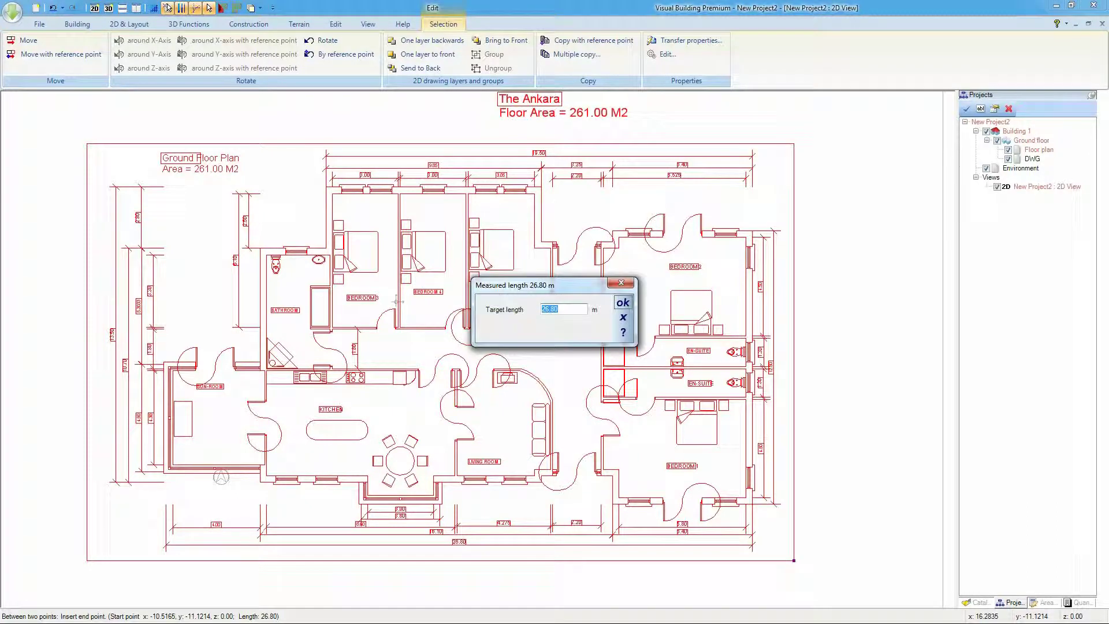
key(Return)
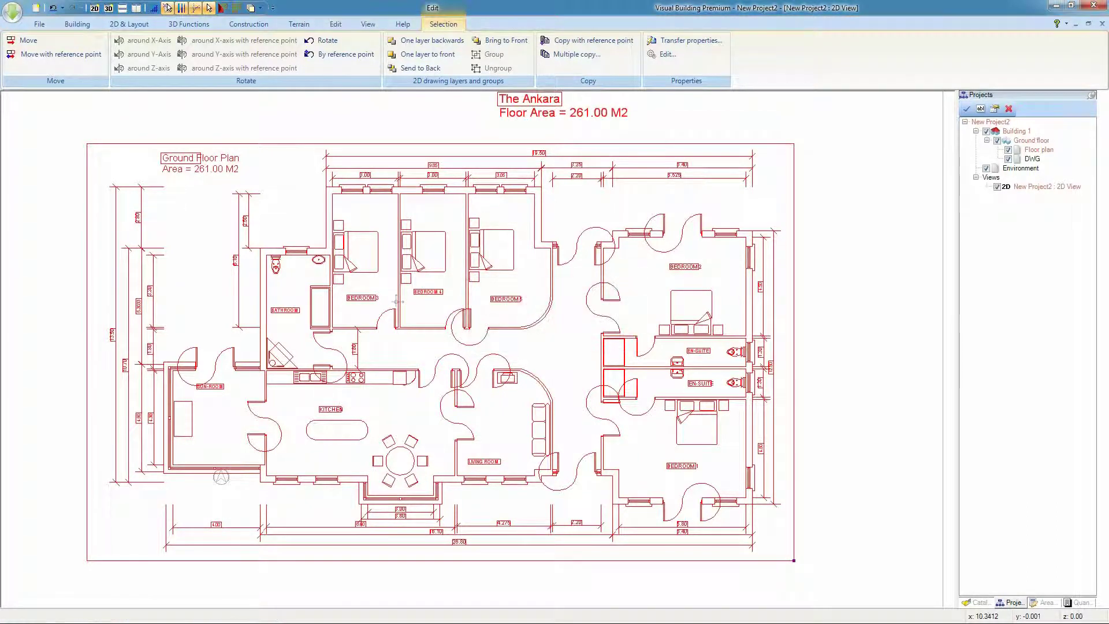
scroll(442, 332, up, 1)
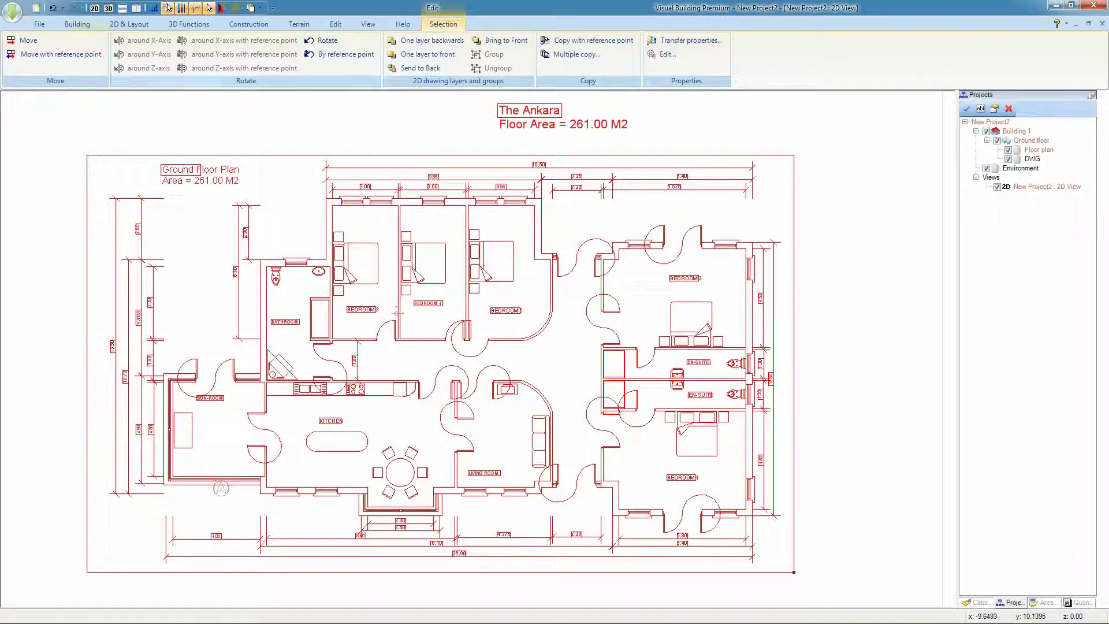
- Check the external wall's layer construction and its material's 2D display settings, and accept them
click(77, 24)
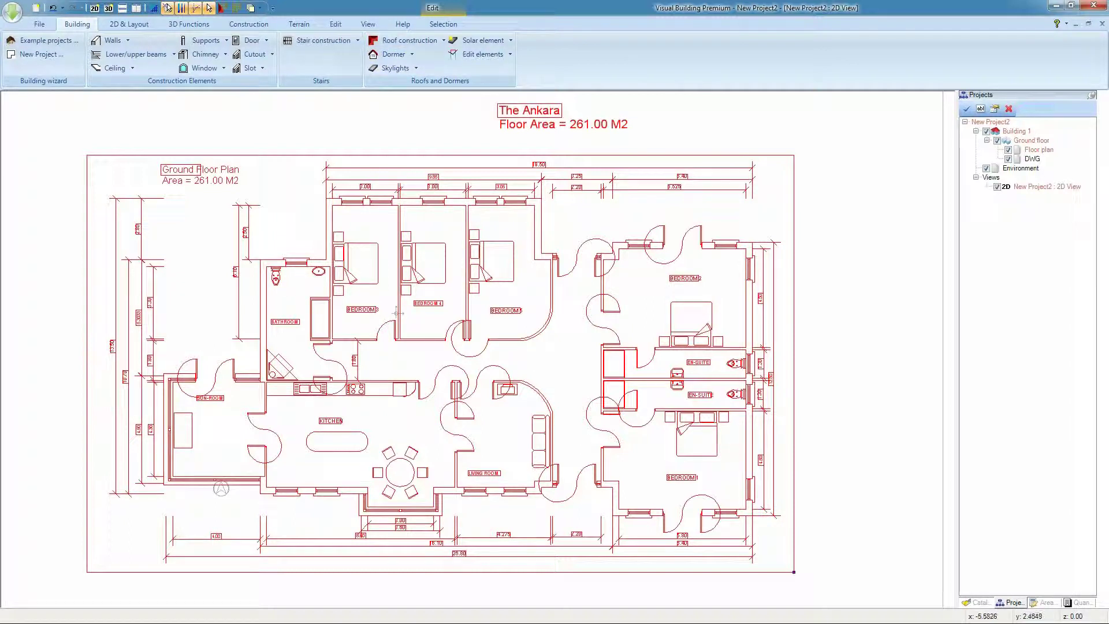
click(112, 40)
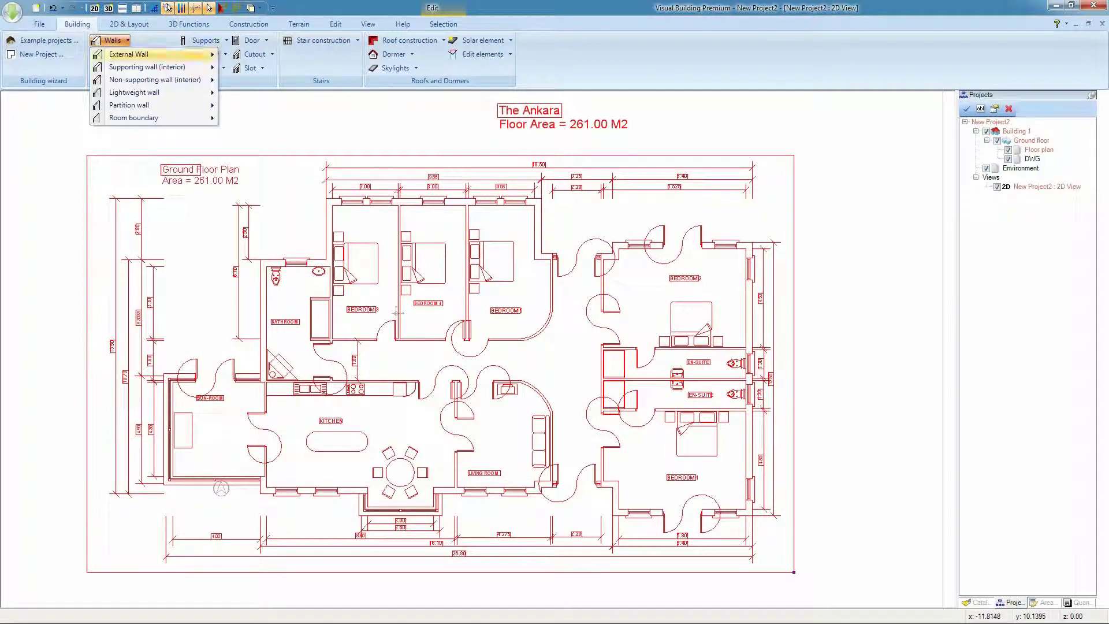
mouse_move(152, 54)
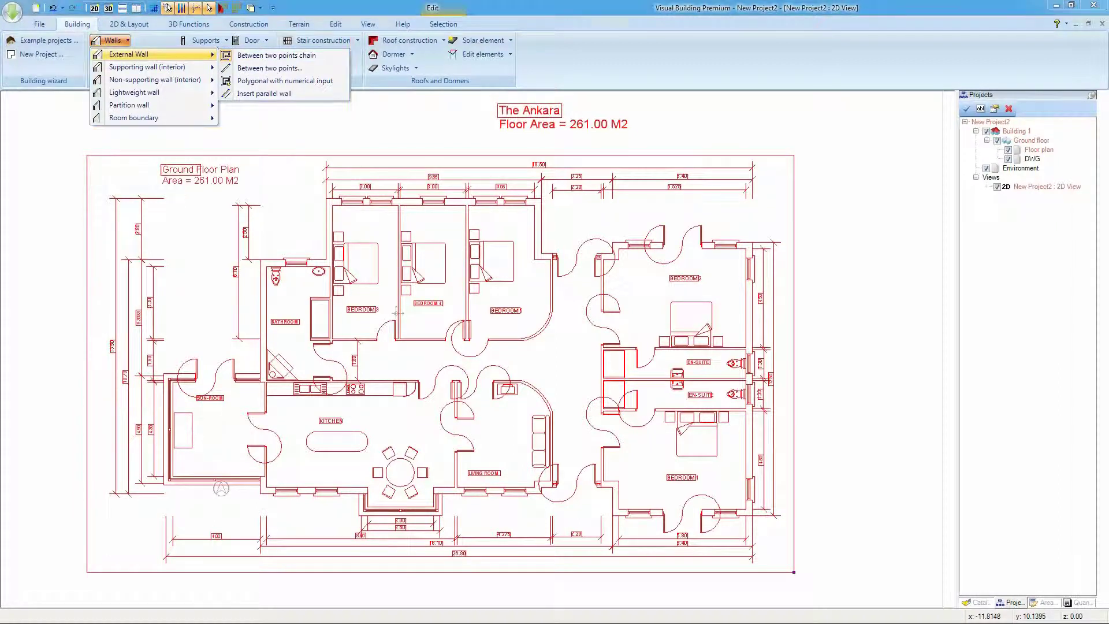
right_click(151, 53)
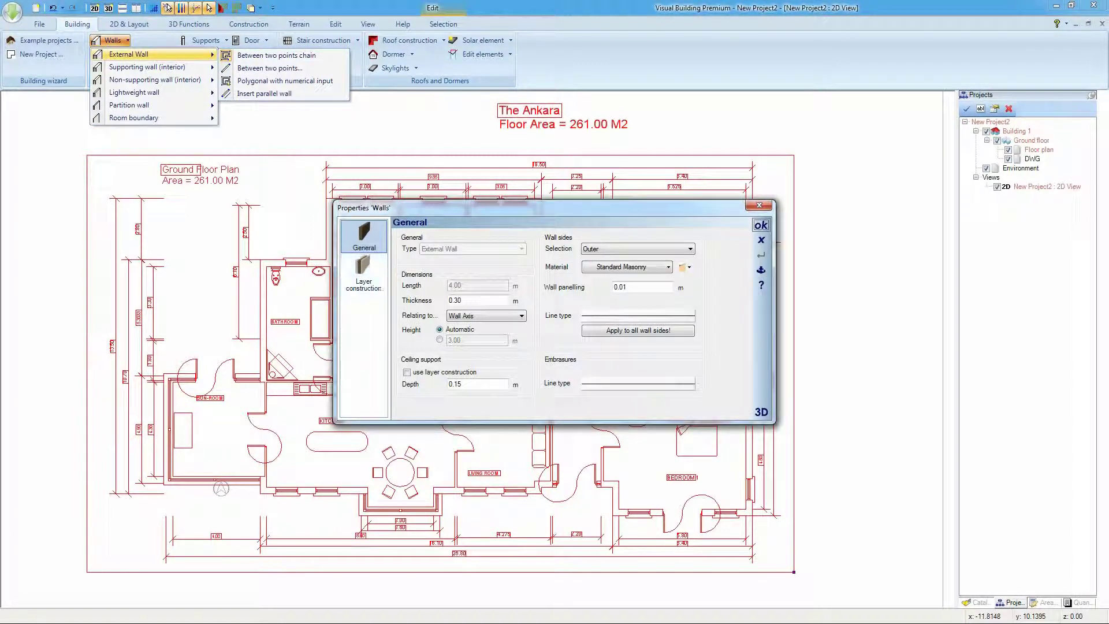
click(363, 271)
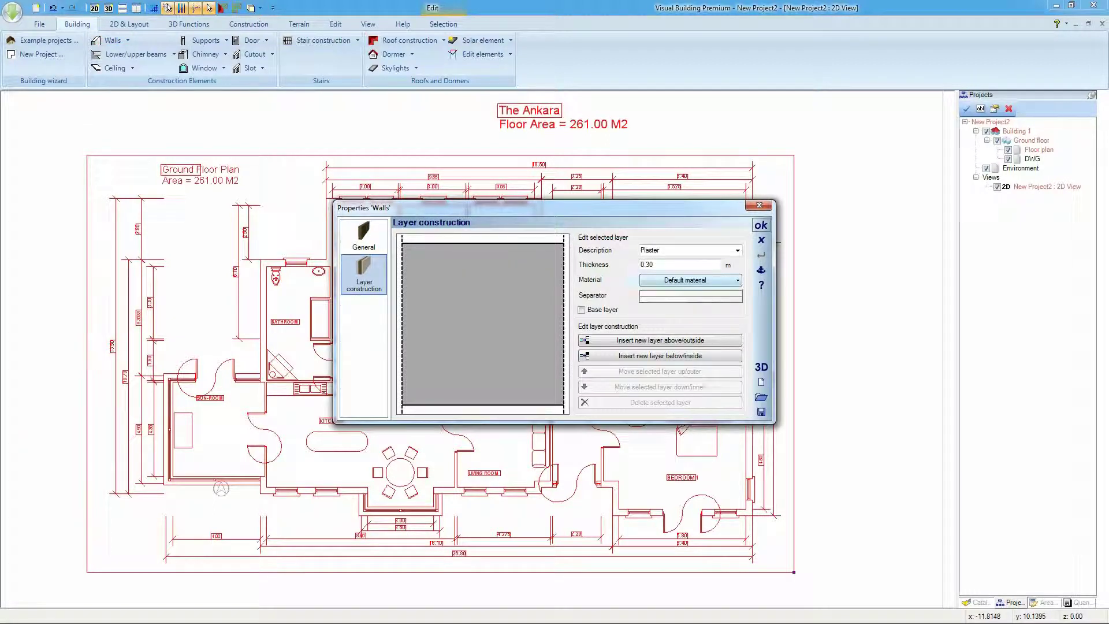
click(685, 280)
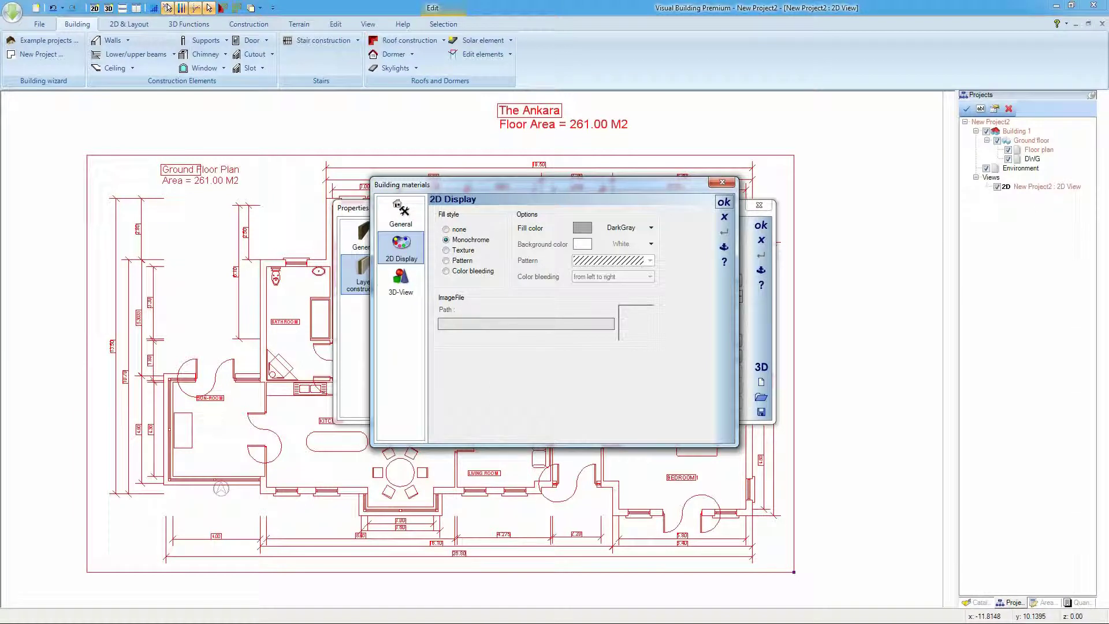
click(724, 201)
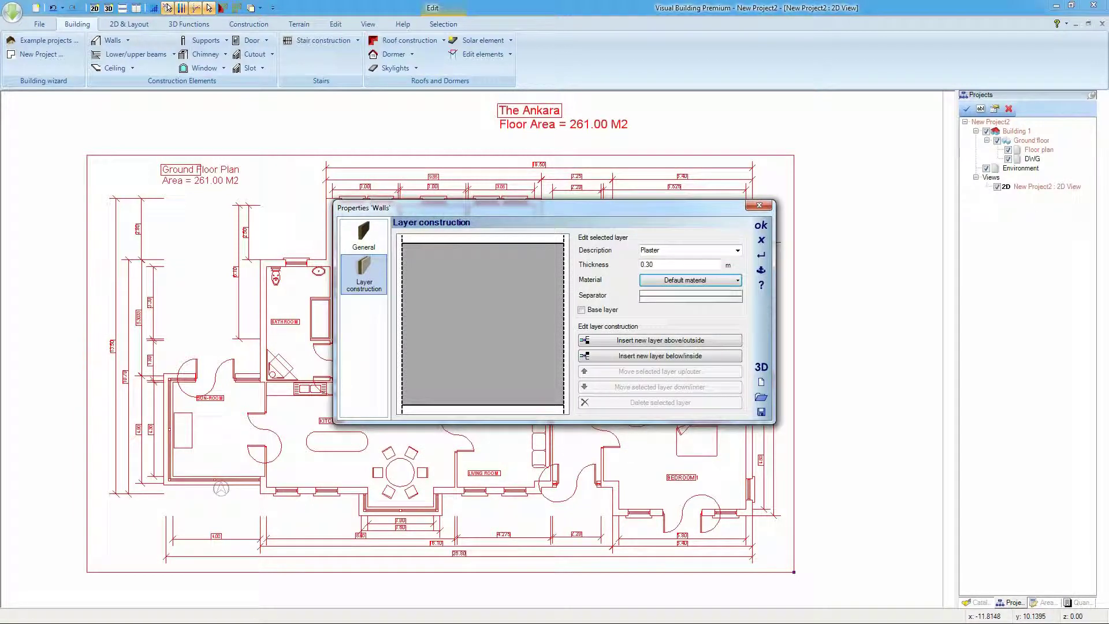
click(761, 225)
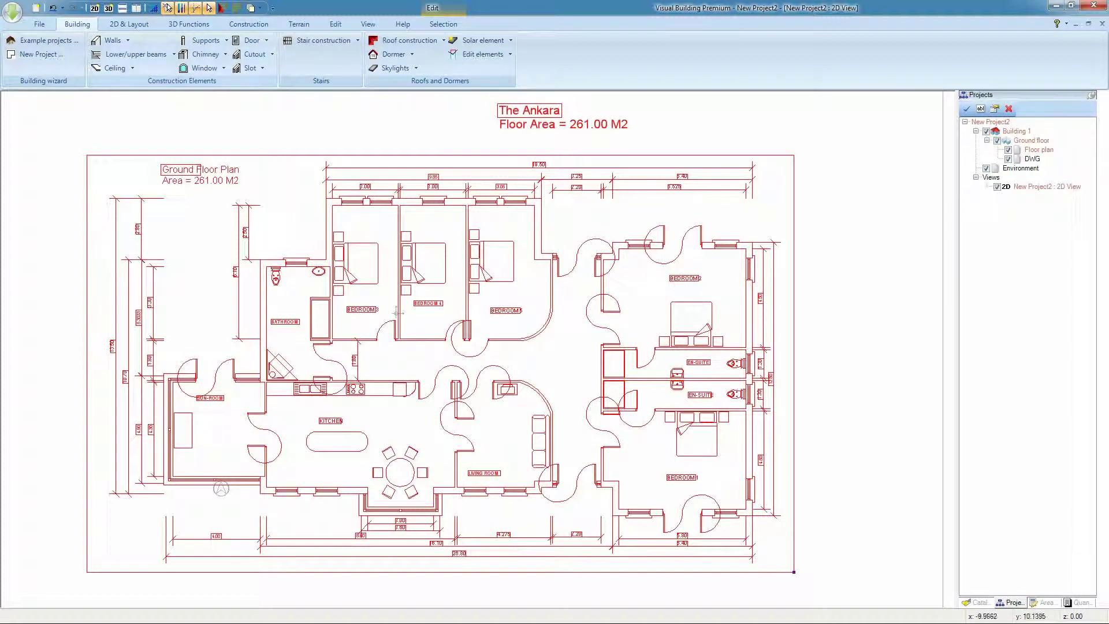
- Draw a chain of external walls from the Bedroom 2 wing's upper-left corner along its 6.40 m upper wall, outer side and lower wall
click(113, 40)
mouse_move(133, 50)
click(266, 50)
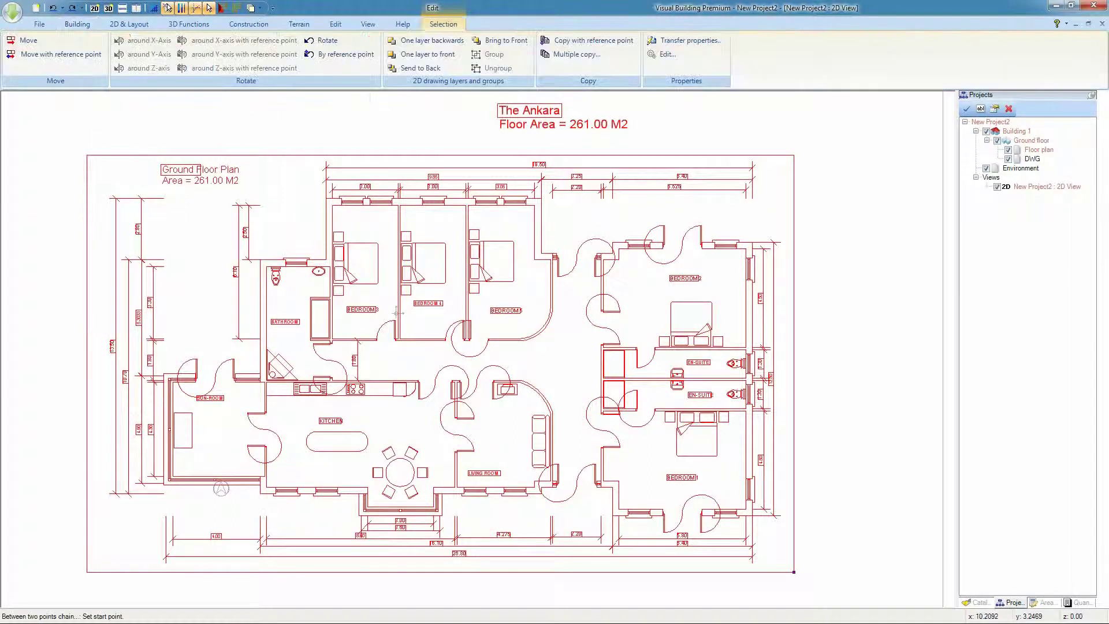
click(612, 242)
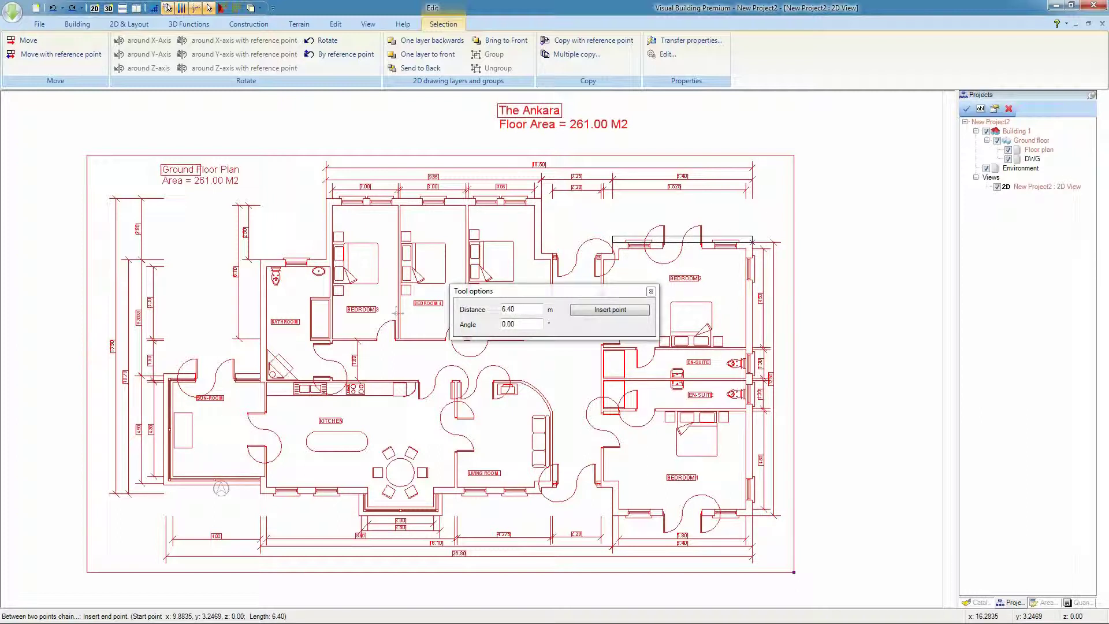
click(752, 242)
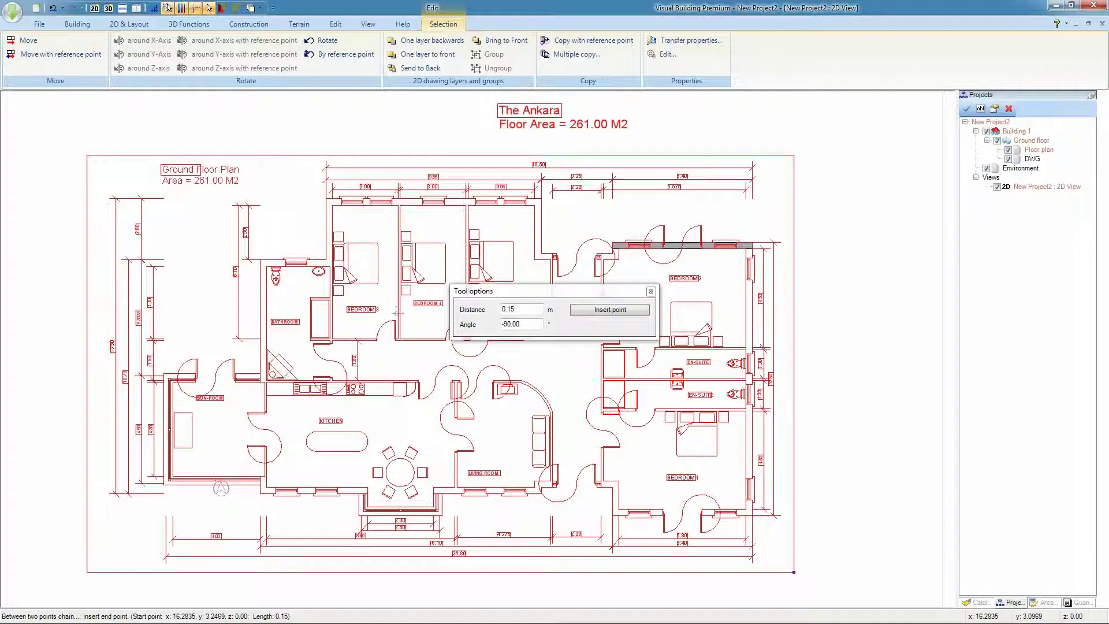
click(751, 514)
click(612, 514)
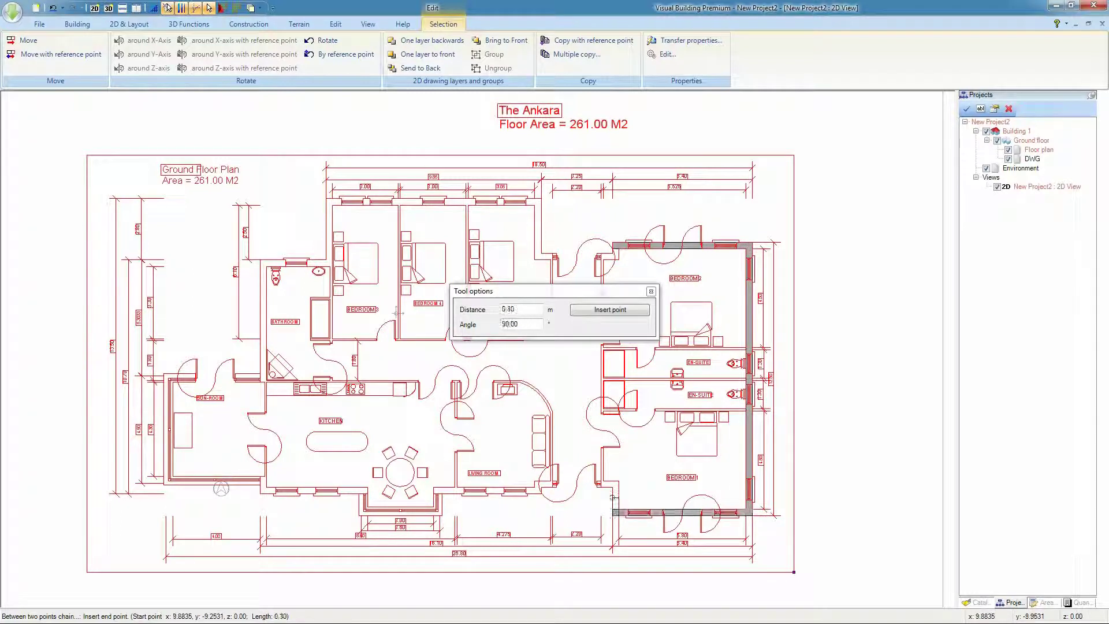
- Continue the external wall chain along the 3.25 m entrance recess, the living room and kitchen front, the outer kitchen side and the 3.00 m bathroom wall
click(612, 485)
click(541, 486)
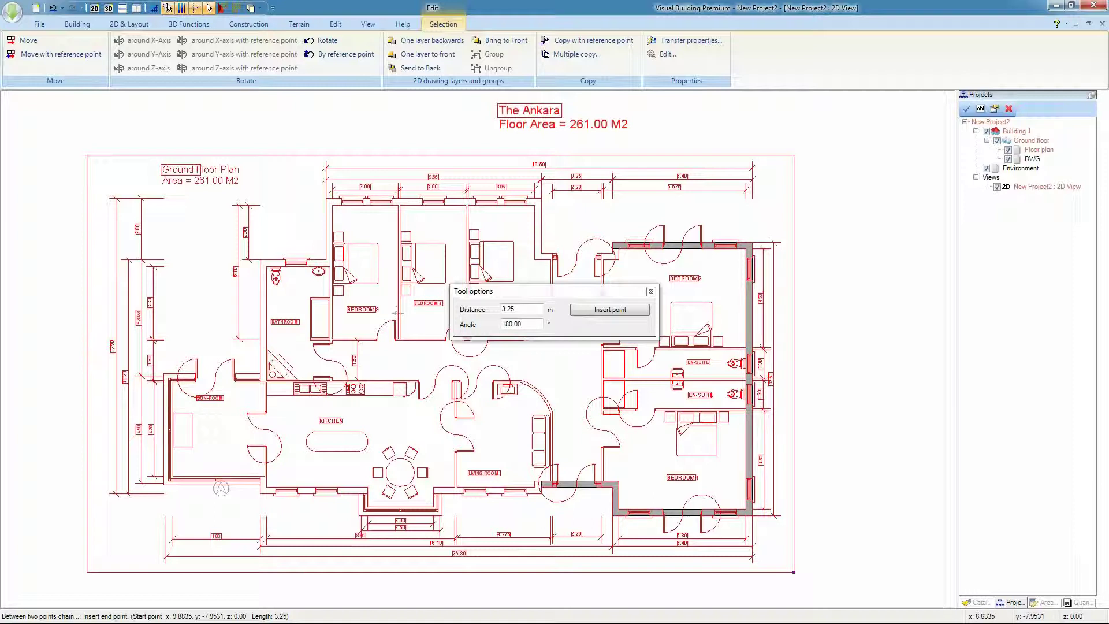
click(541, 492)
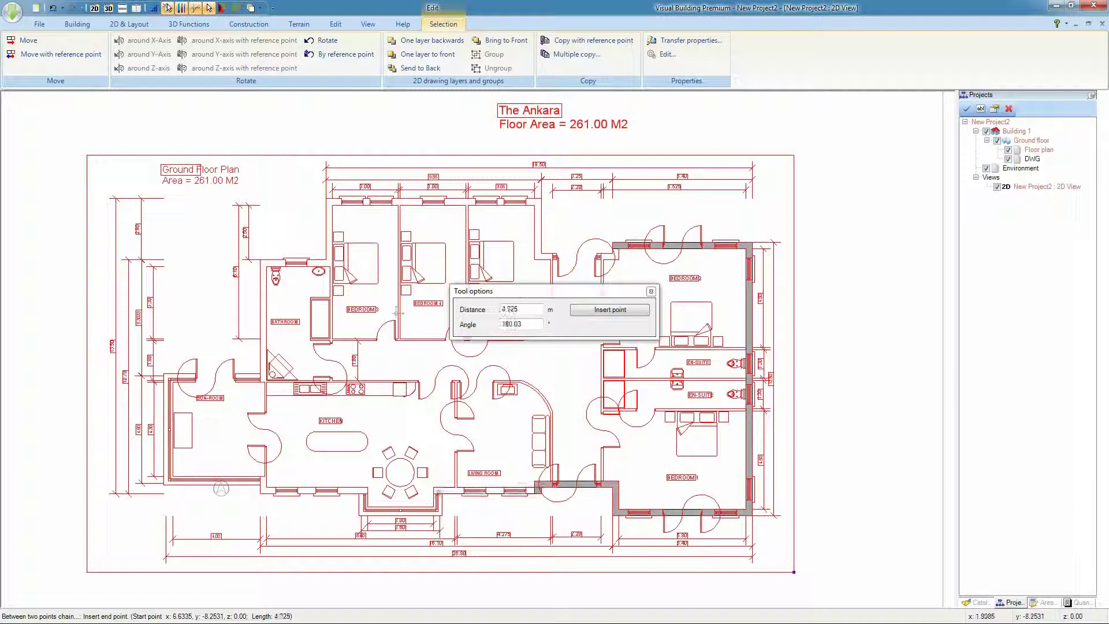
click(260, 492)
click(260, 261)
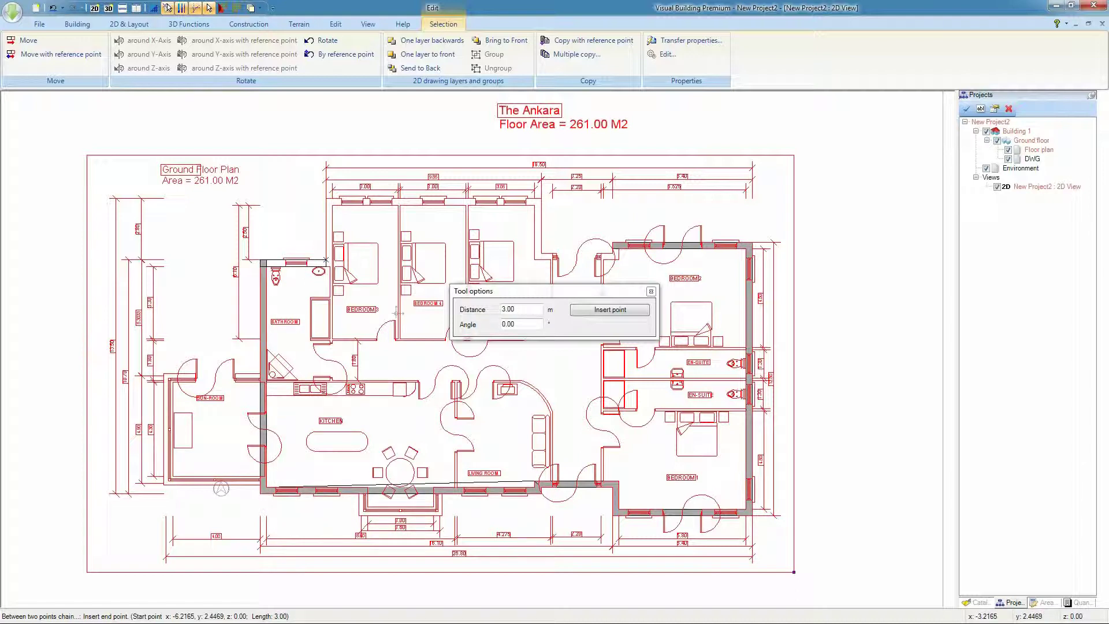
click(326, 260)
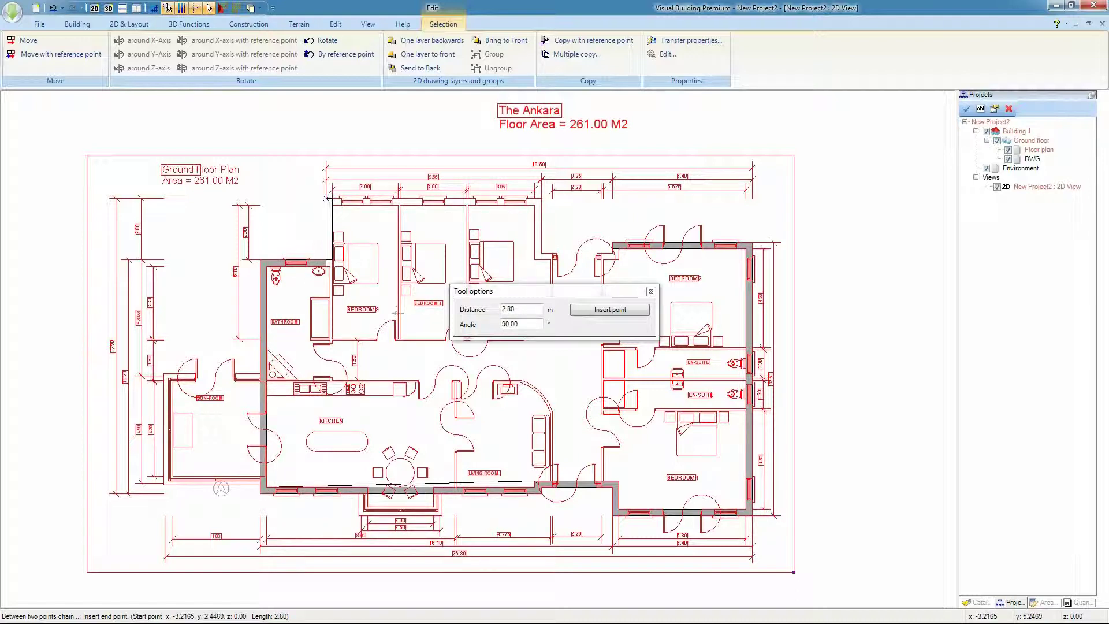
- Continue the external walls around Bedrooms 3, 4 and 5 with segments of 2.80 m at 90°, 9.85 m at 0° and 2.50 m at -90°
key(Return)
text(9.85)
key(Tab)
text(0)
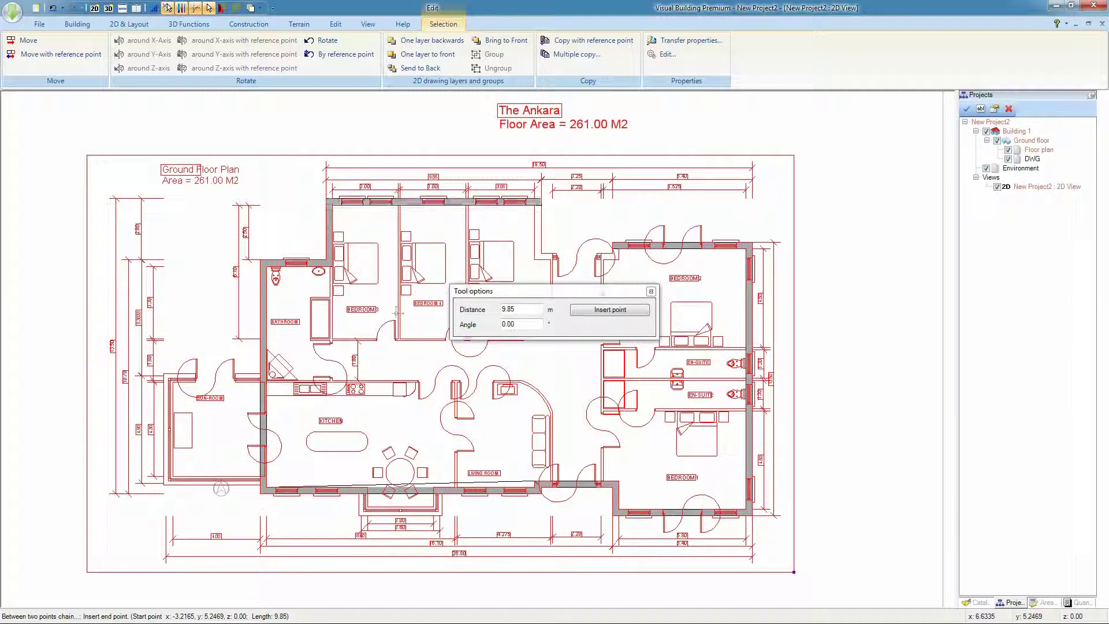
key(Return)
text(2.50)
key(Tab)
text(-90)
click(541, 253)
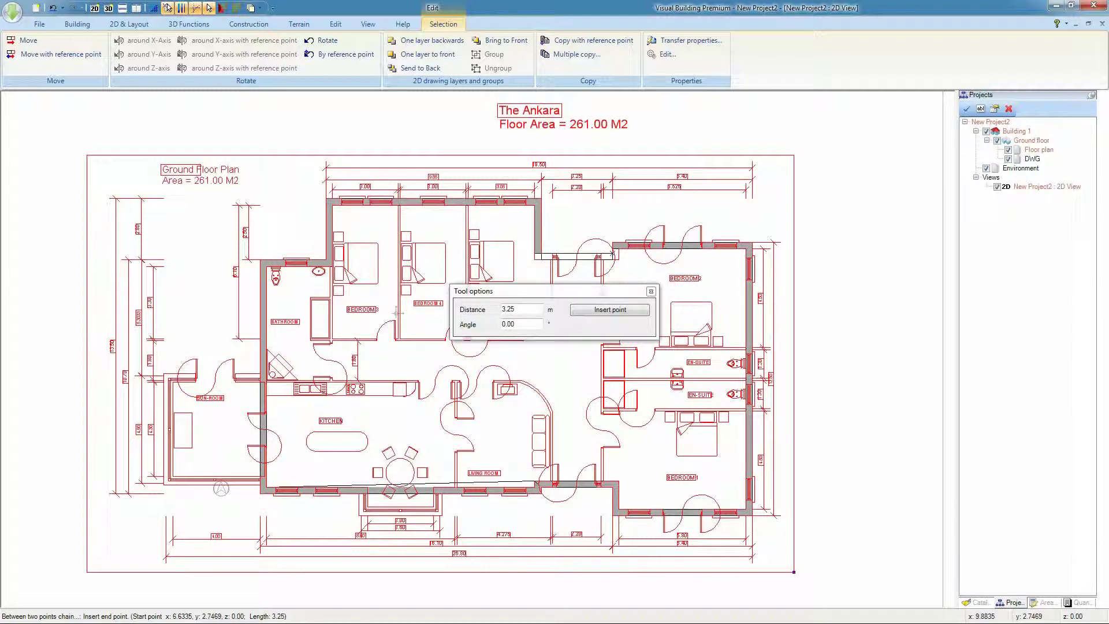
- Draw the 3.25 m upper entrance wall, close the external wall outline at the Bedroom 2 wing and end the chain
click(613, 253)
key(Return)
key(Escape)
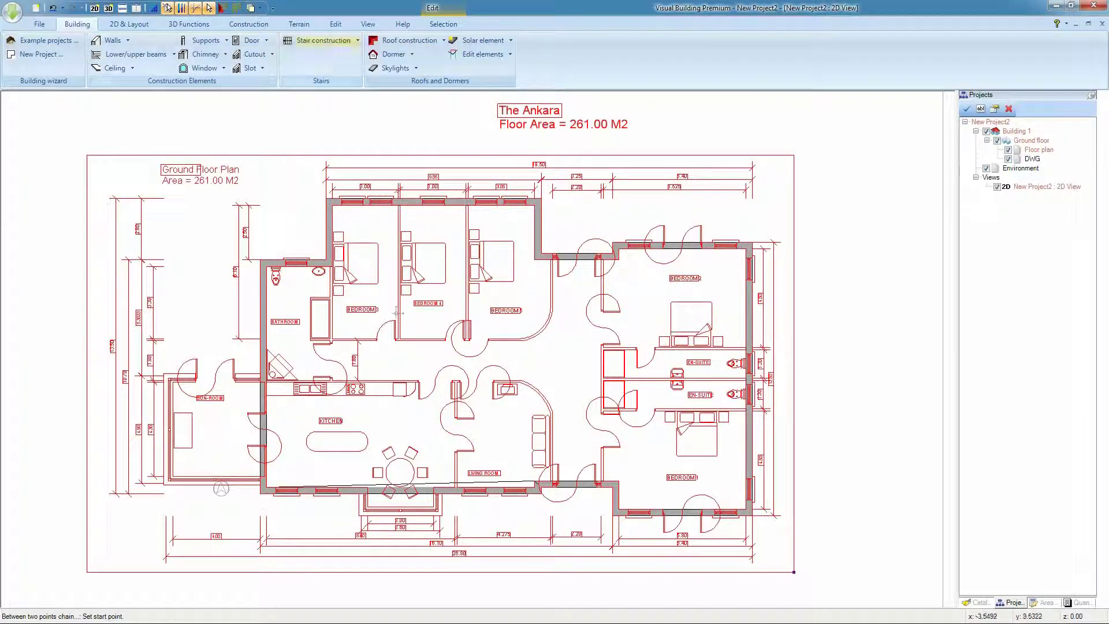
- Start a chain of lightweight walls with the 0.10 m plasterboard layer, setting its Standard Masonry material's 2D fill style to Monochrome
click(368, 24)
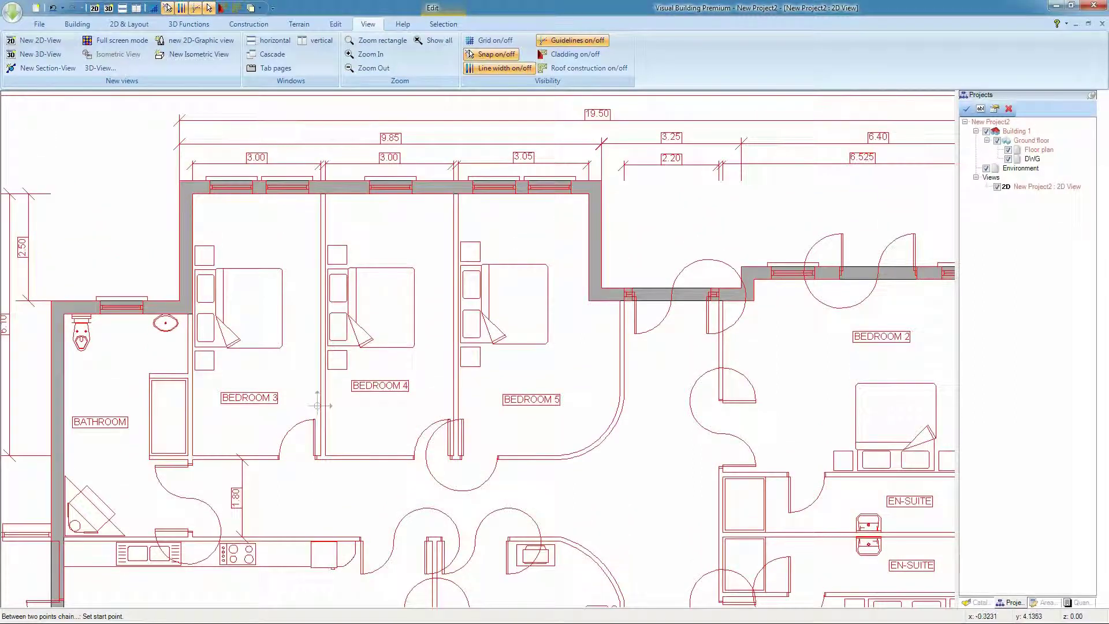
scroll(317, 406, down, 2)
click(77, 24)
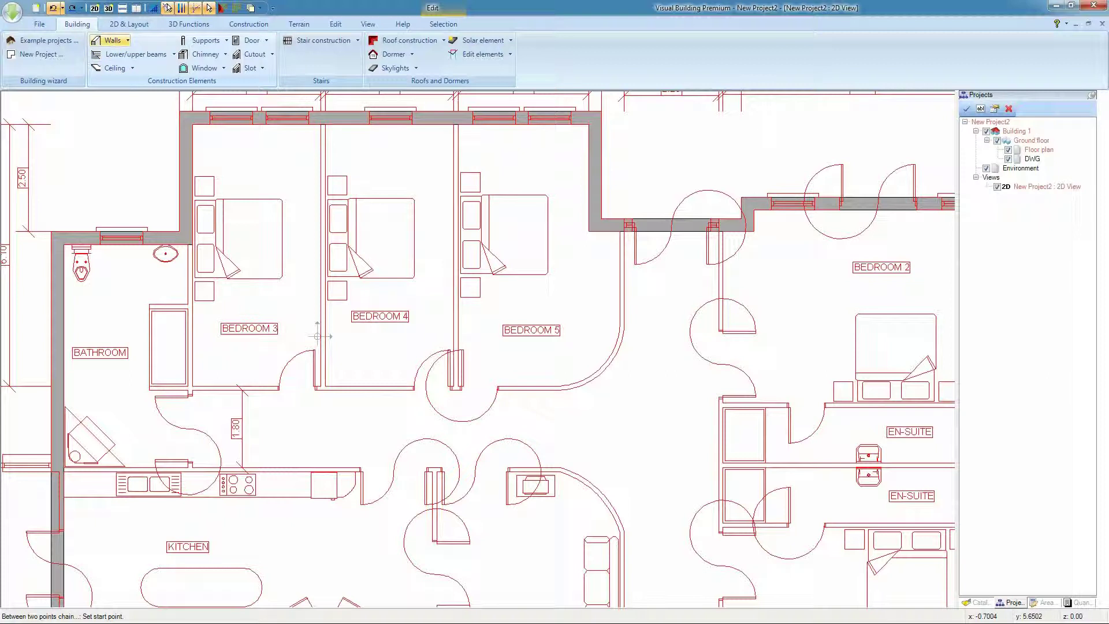
click(112, 40)
mouse_move(134, 92)
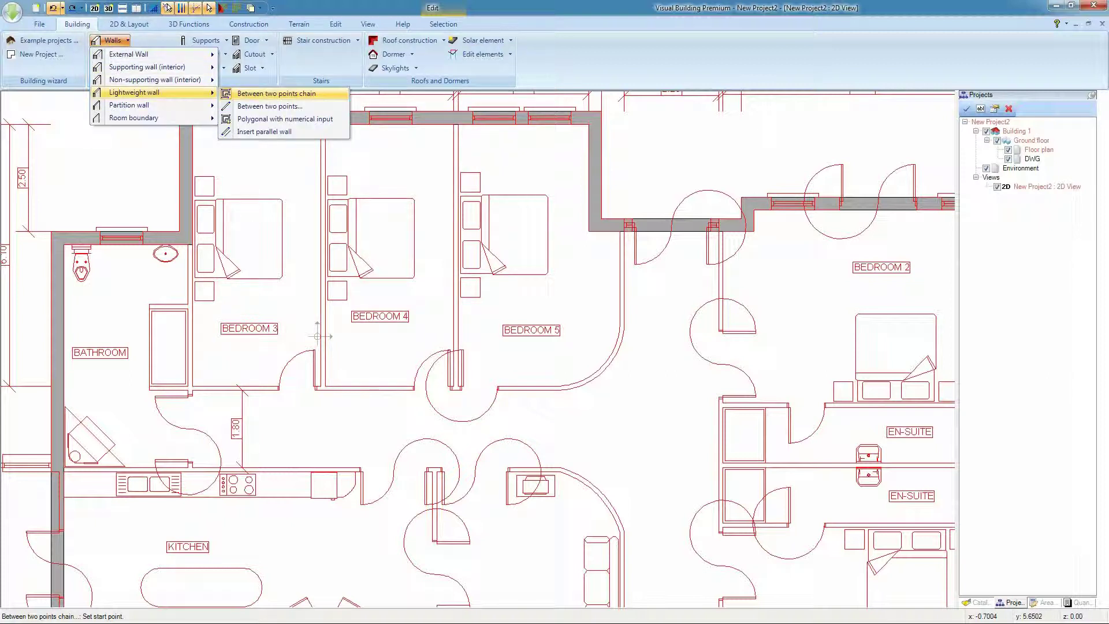
click(270, 106)
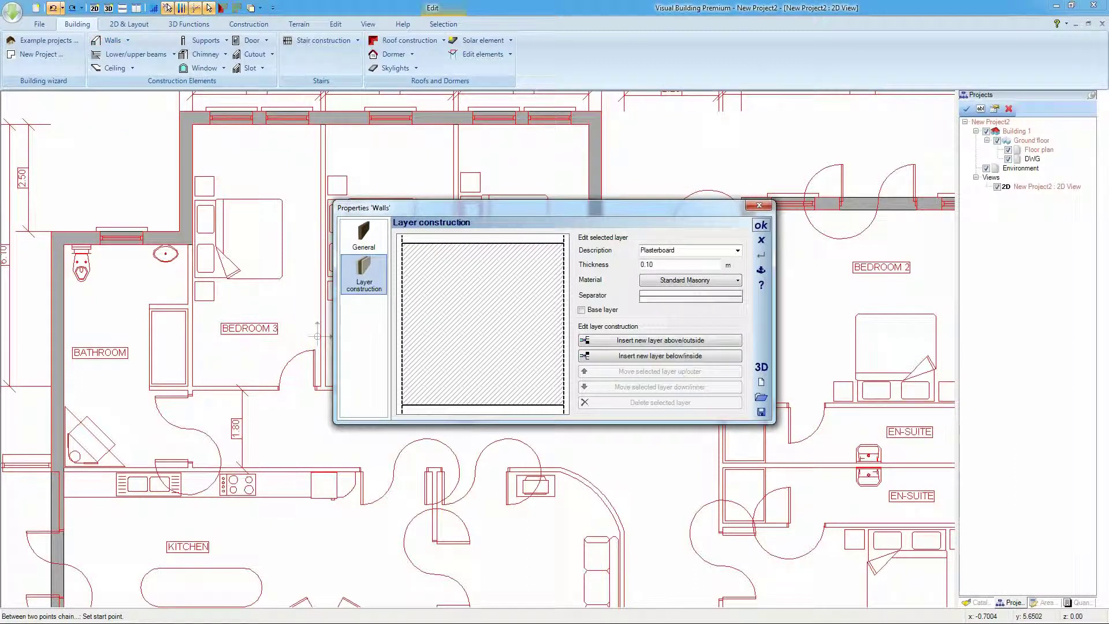
click(690, 280)
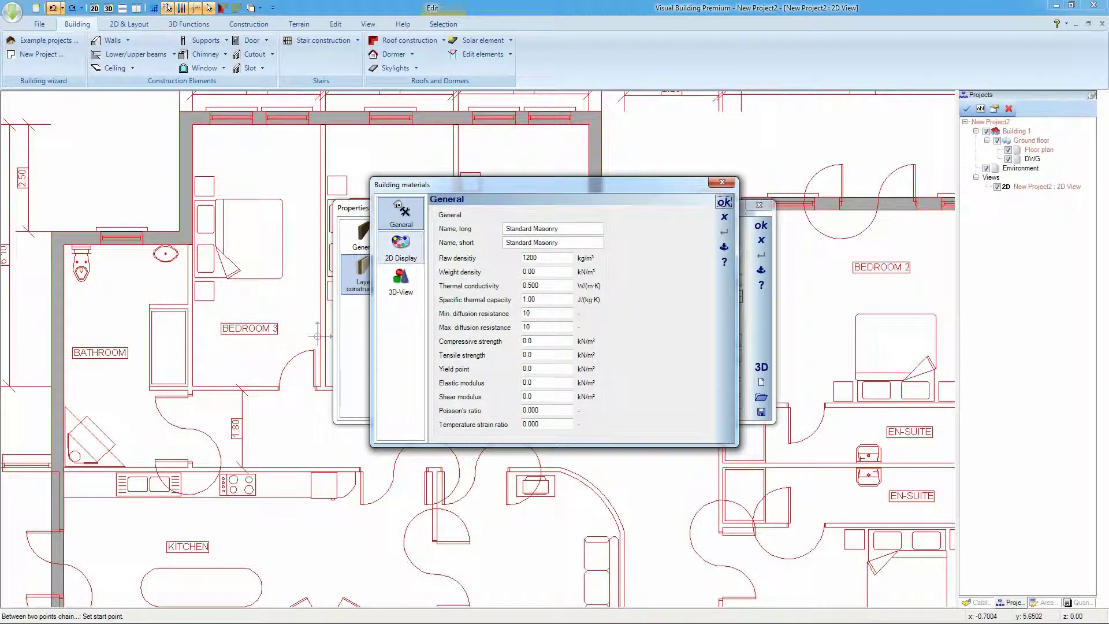
click(401, 248)
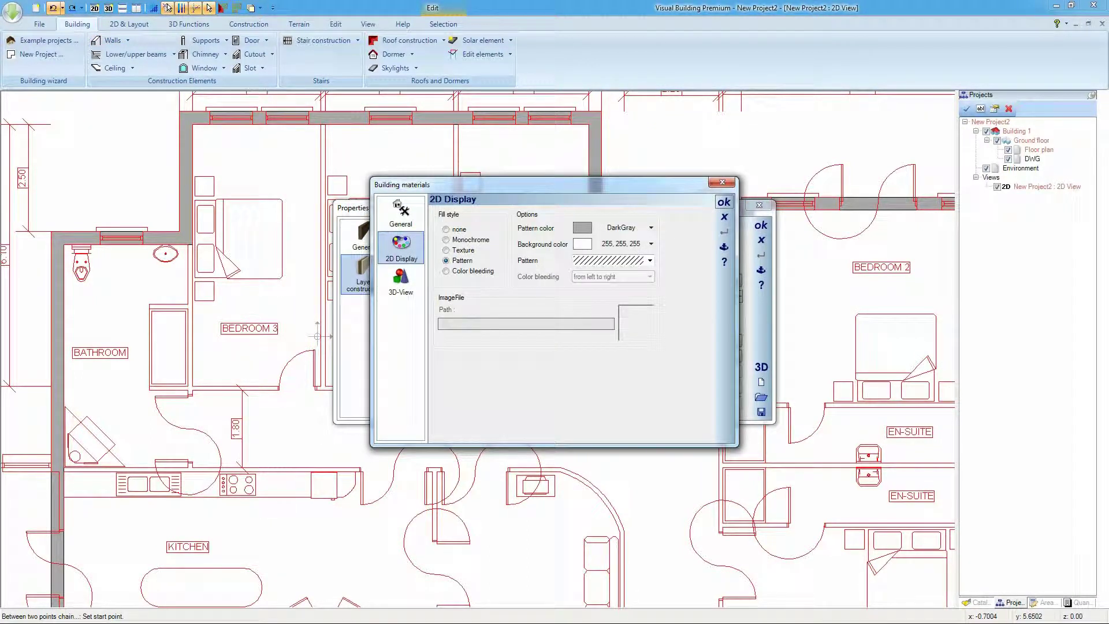
click(446, 251)
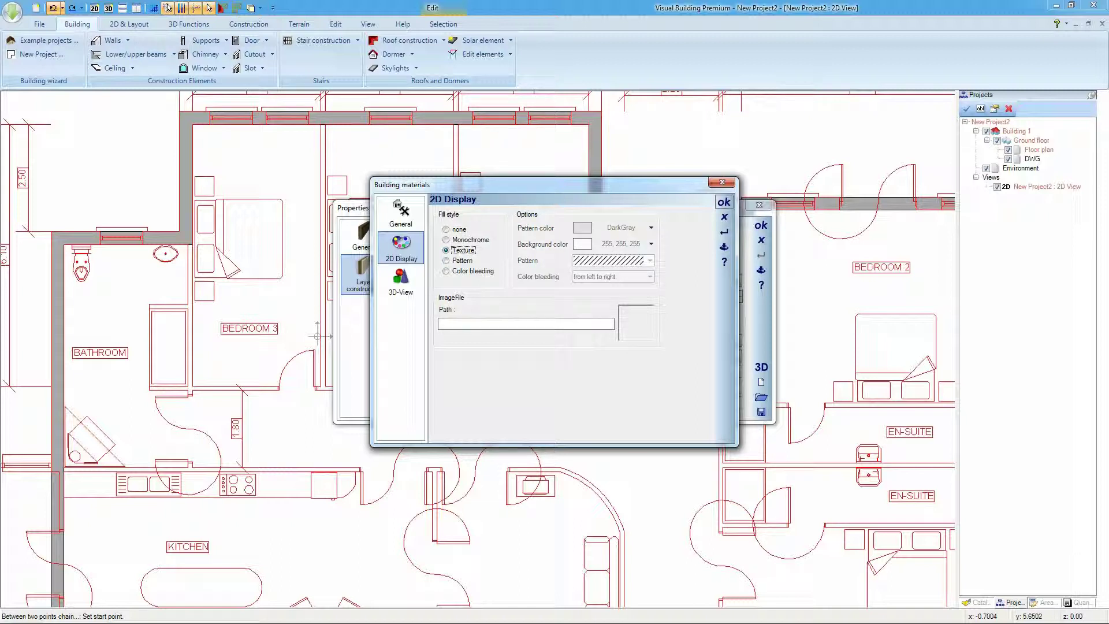
click(446, 239)
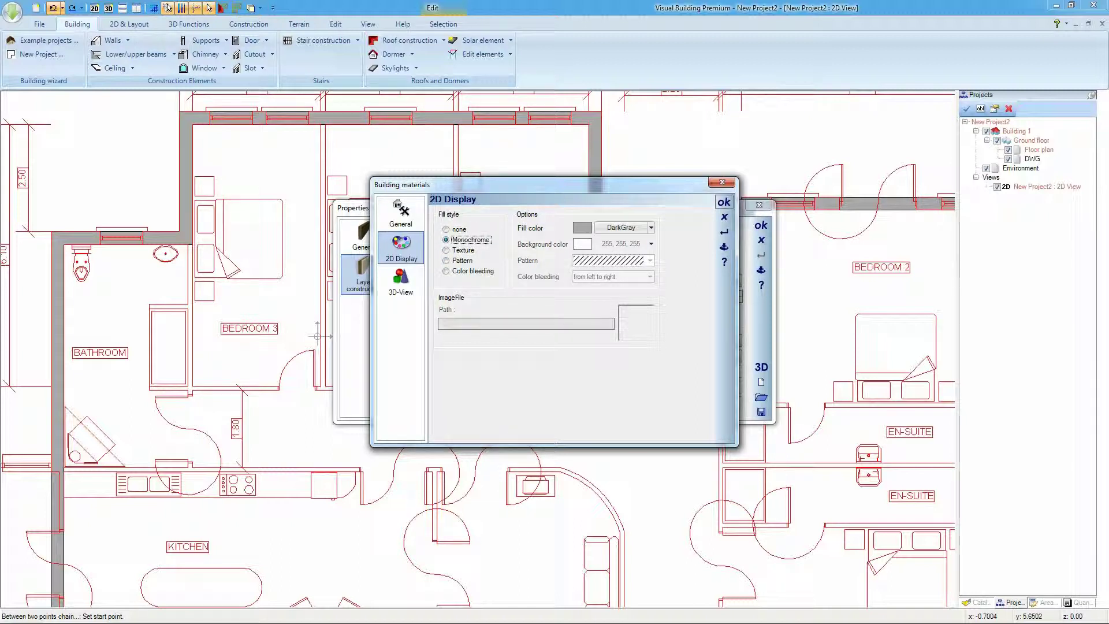
click(724, 201)
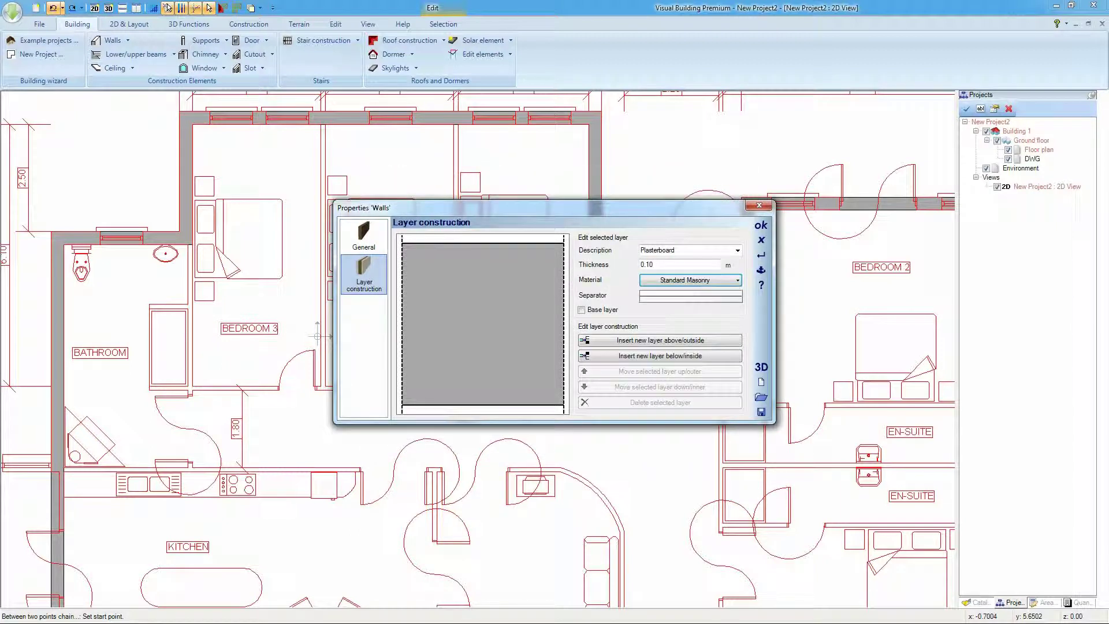
click(761, 225)
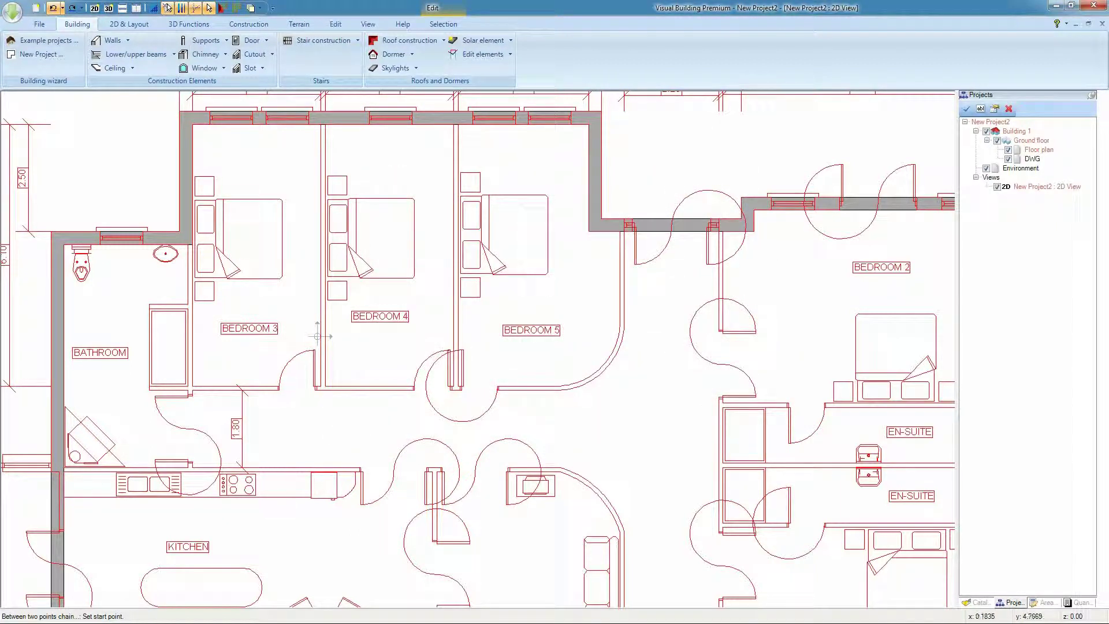
- Draw a 6.10 m lightweight wall between Bedrooms 3 and 4 and a parallel one between Bedrooms 4 and 5
click(325, 124)
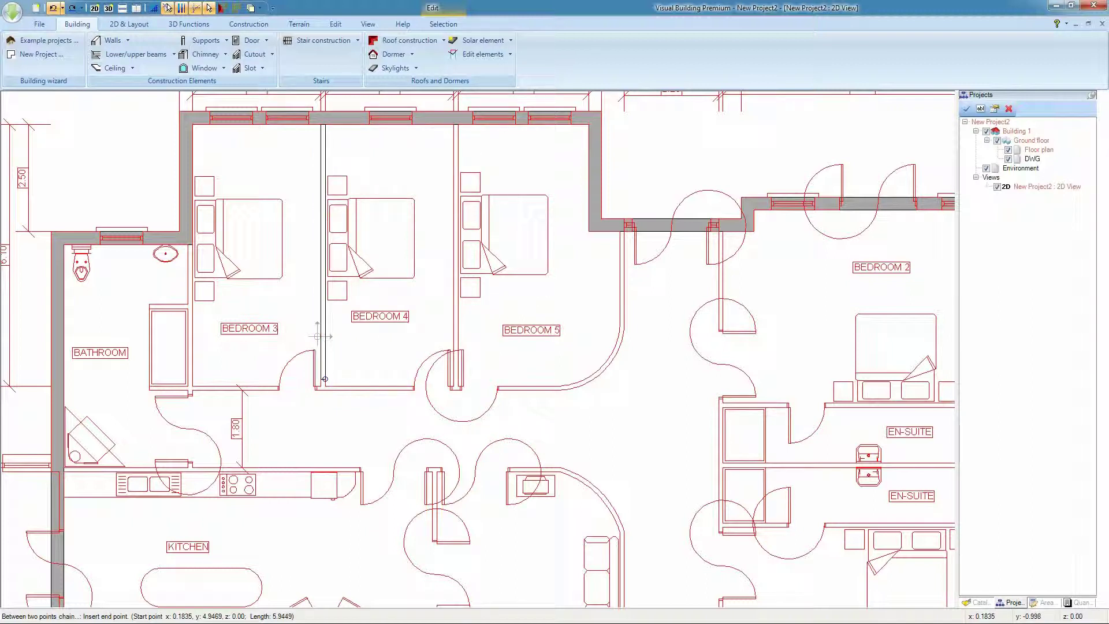
text(6.10)
key(Return)
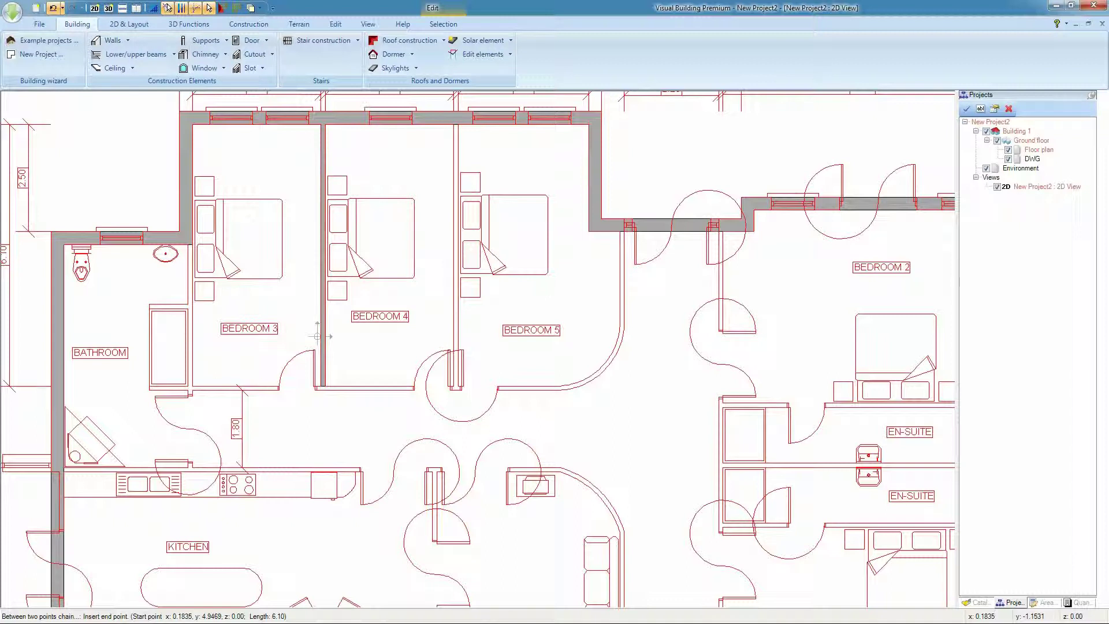
key(Escape)
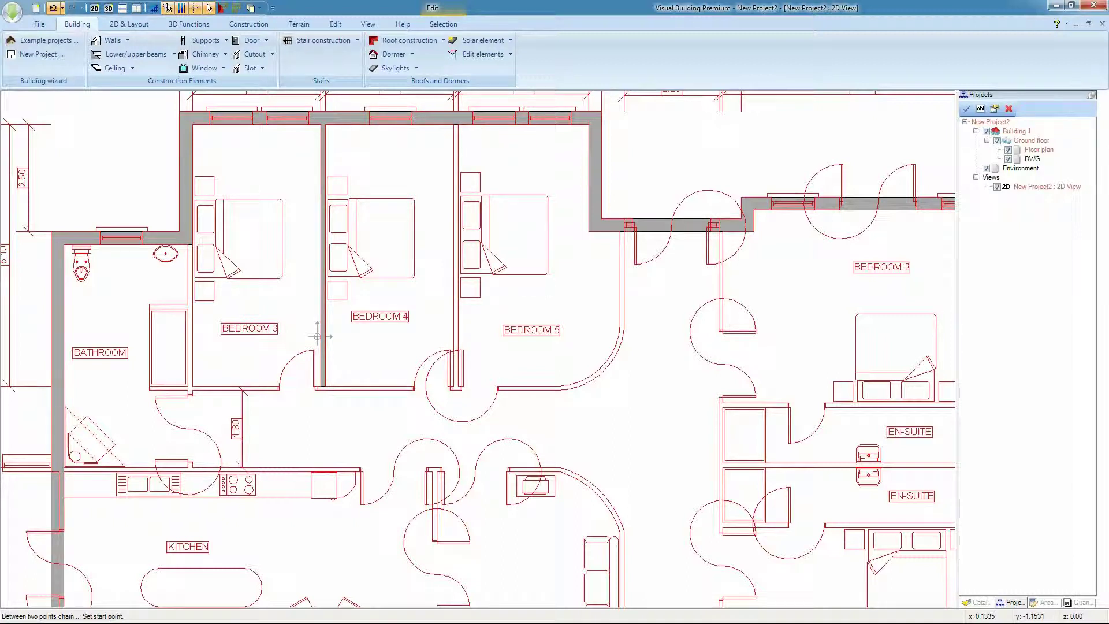
click(319, 336)
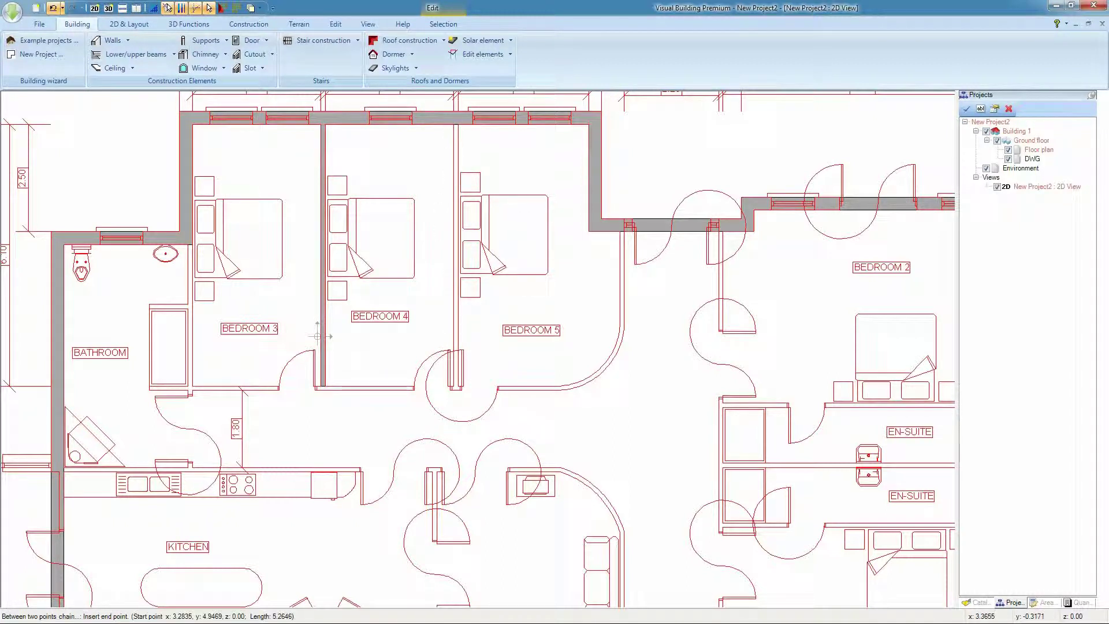
click(457, 386)
key(Escape)
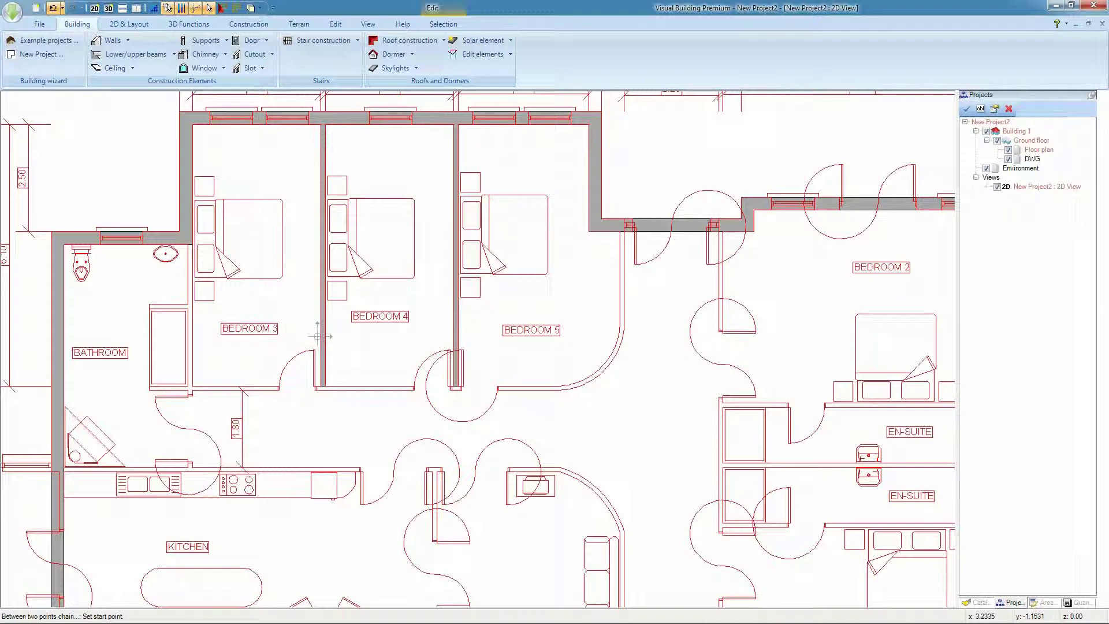
- Draw the 9.575 m corridor wall along Bedrooms 3, 4 and 5 and Bedroom 5's straight entrance-side wall, about 2.20 m long
click(149, 391)
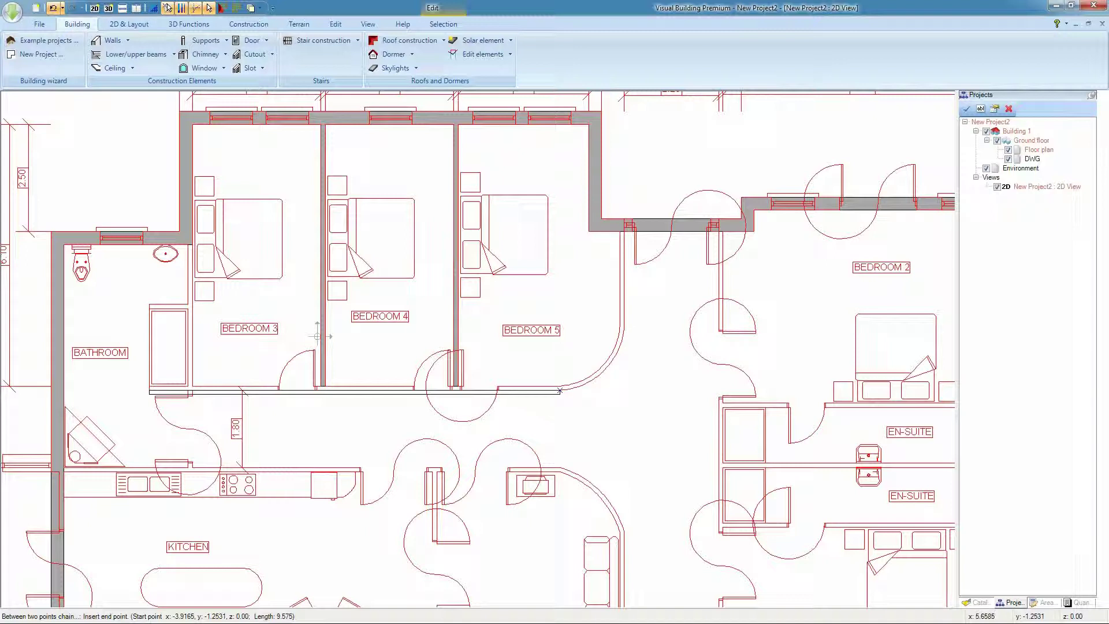
click(560, 391)
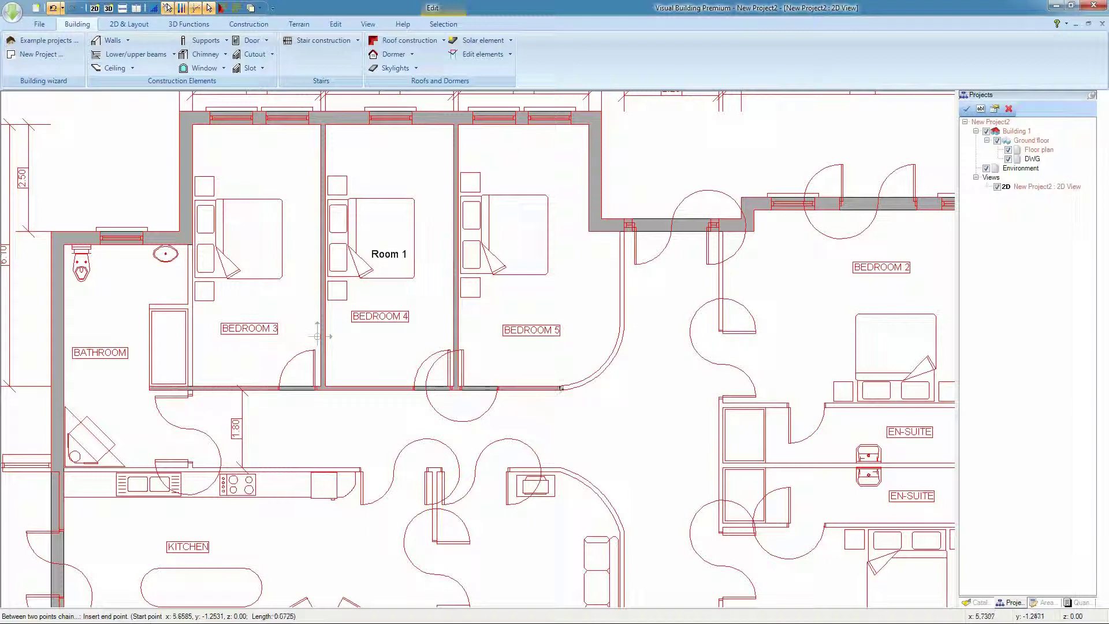
click(620, 229)
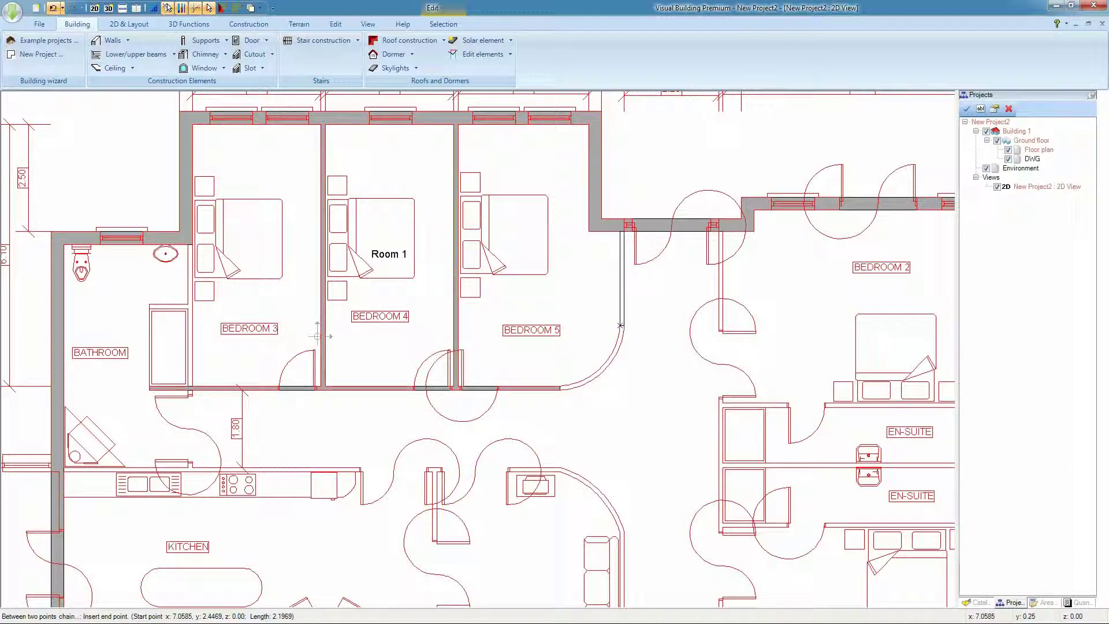
click(622, 325)
key(Escape)
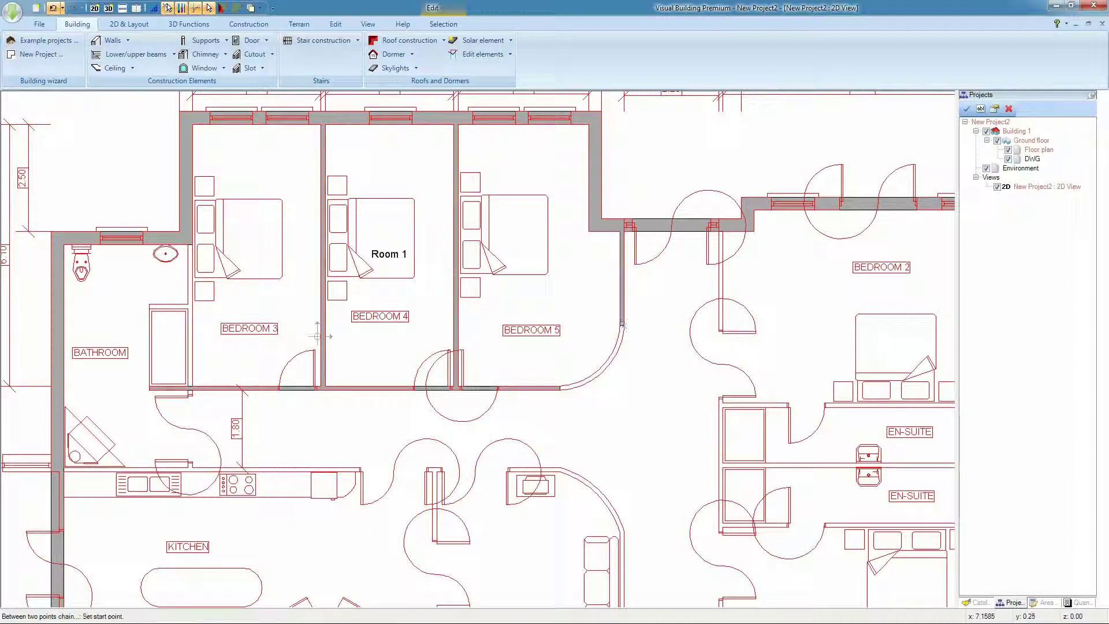
- Draw a 3.30 m lightweight wall between the bathroom and Bedroom 3, down to the corridor wall
click(192, 244)
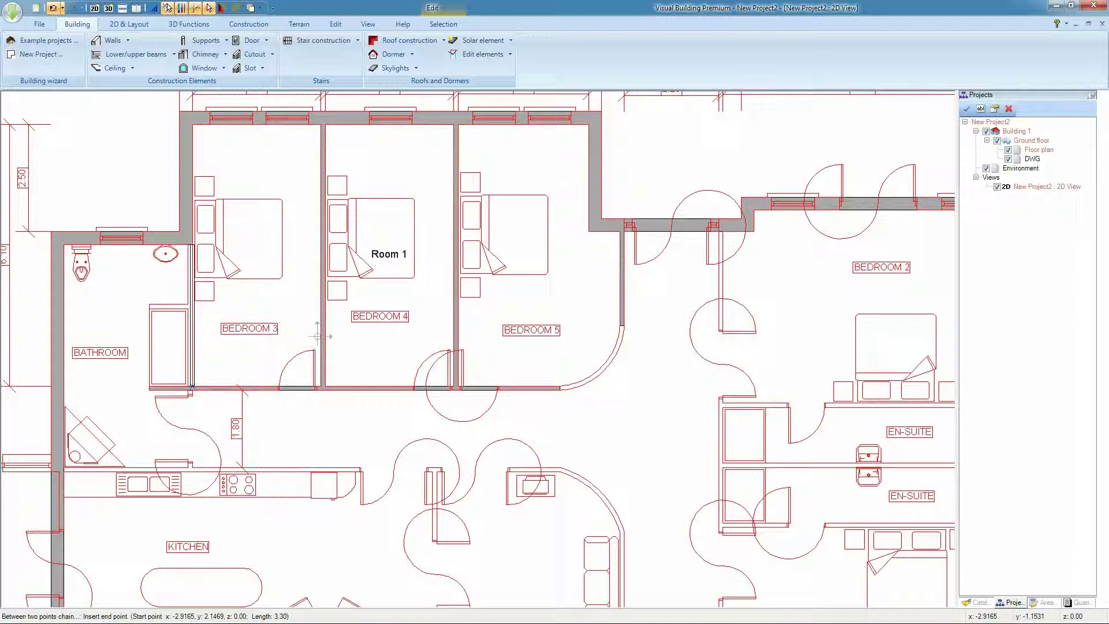
click(192, 386)
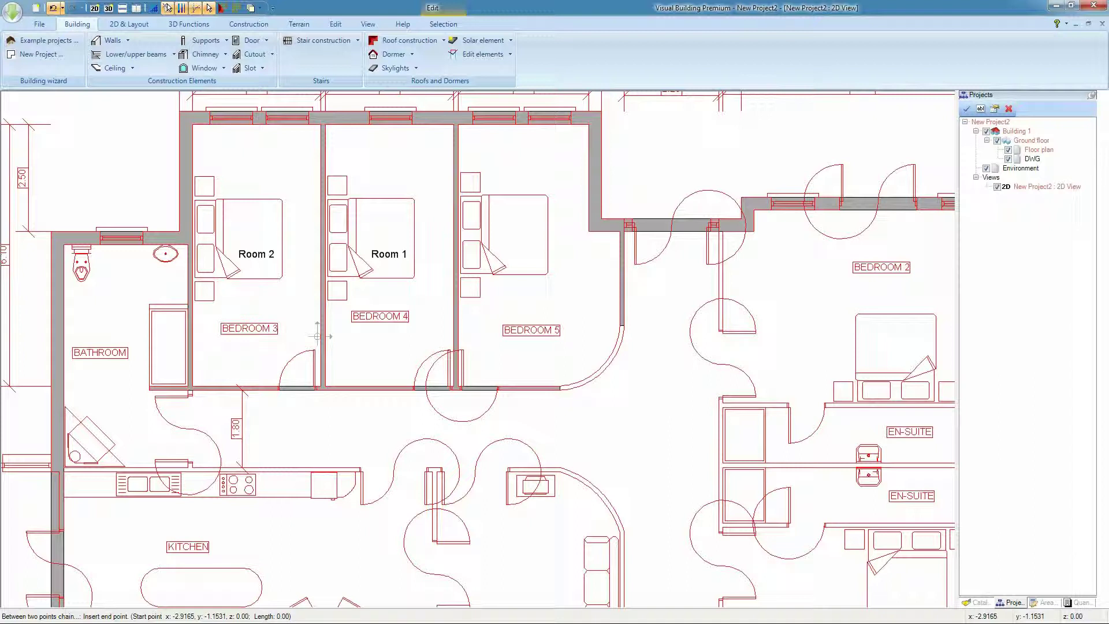
key(Escape)
- Draw a lightweight wall about 11.56 m long along the corridor side of the kitchen and living room, ending where the curve starts
click(63, 472)
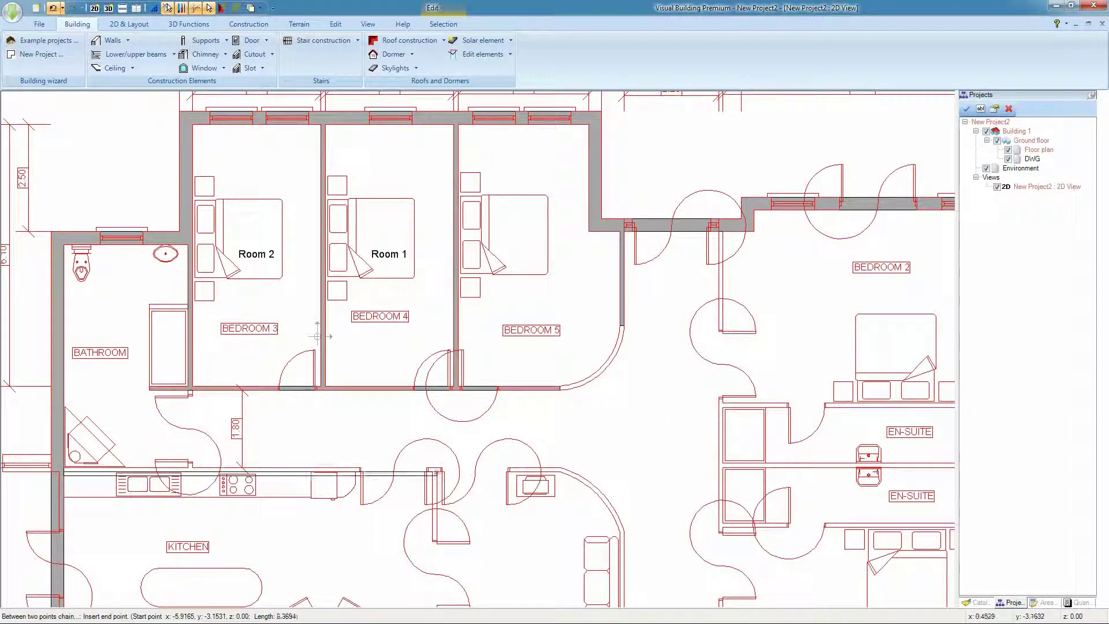
key(ctrl+w)
click(559, 471)
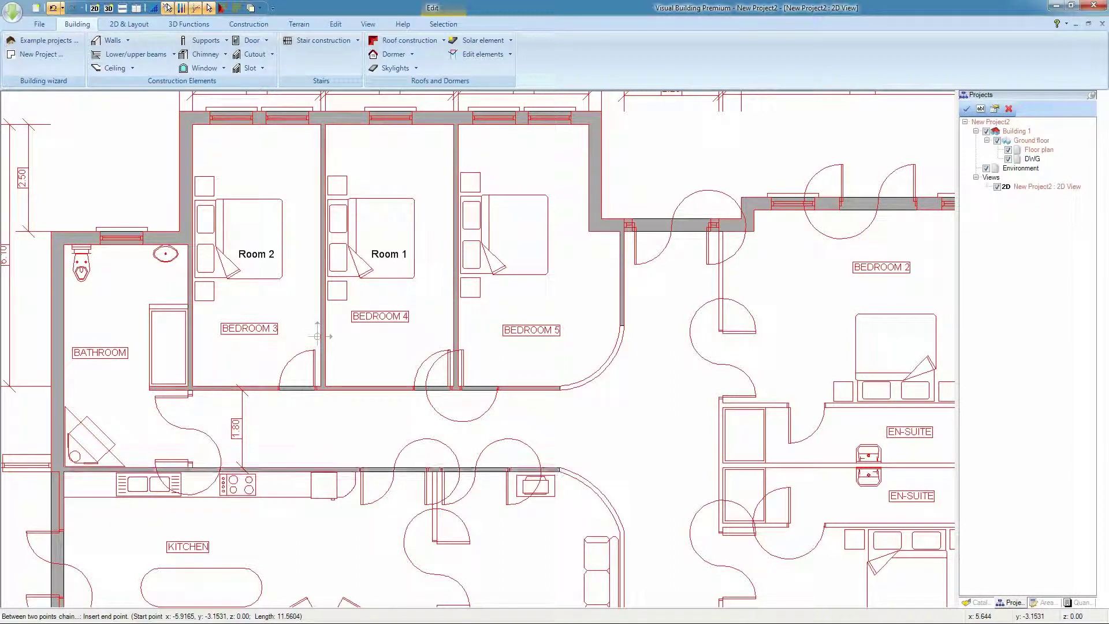
key(Escape)
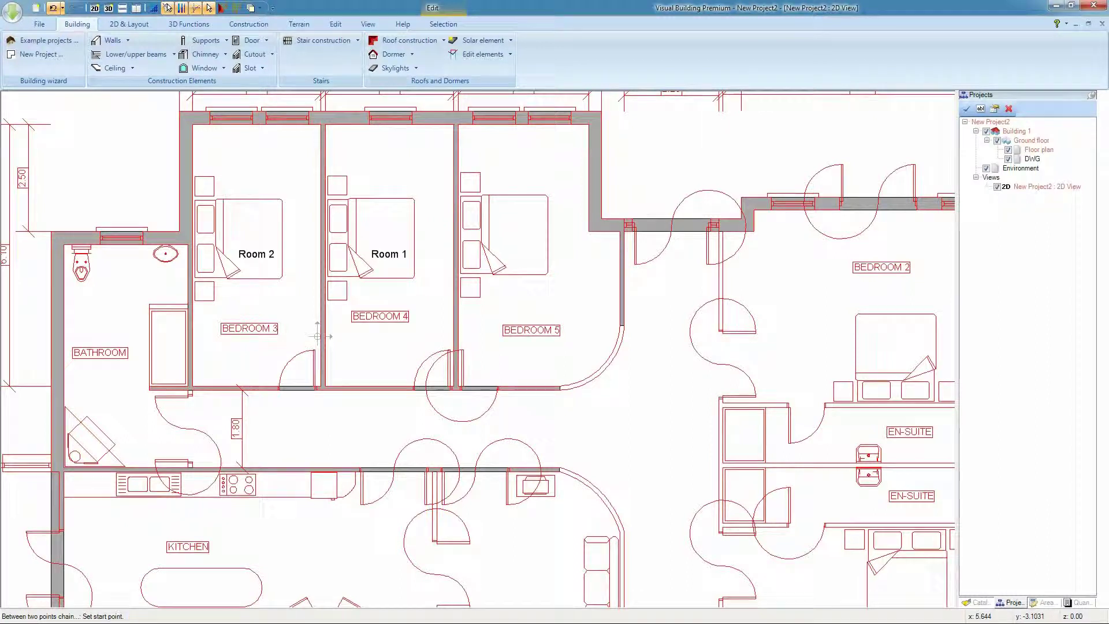
- Draw the 10.10 m lightweight wall between the entrance hall and the Bedroom 1 and 2 wing, joining both external walls
middle_drag(636, 526, 636, 422)
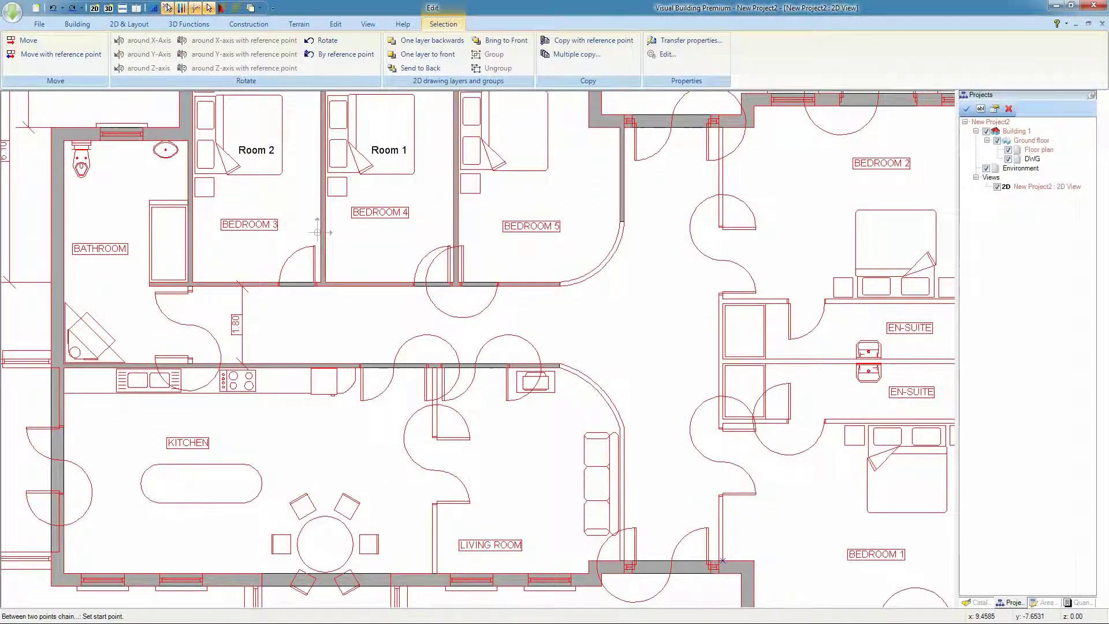
click(722, 561)
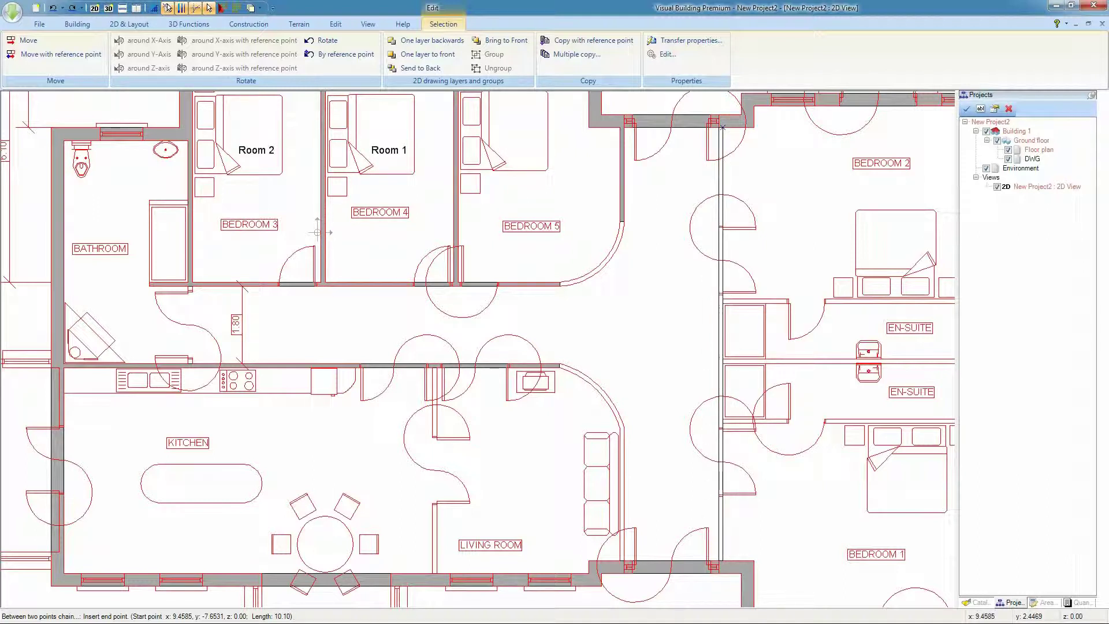
click(722, 126)
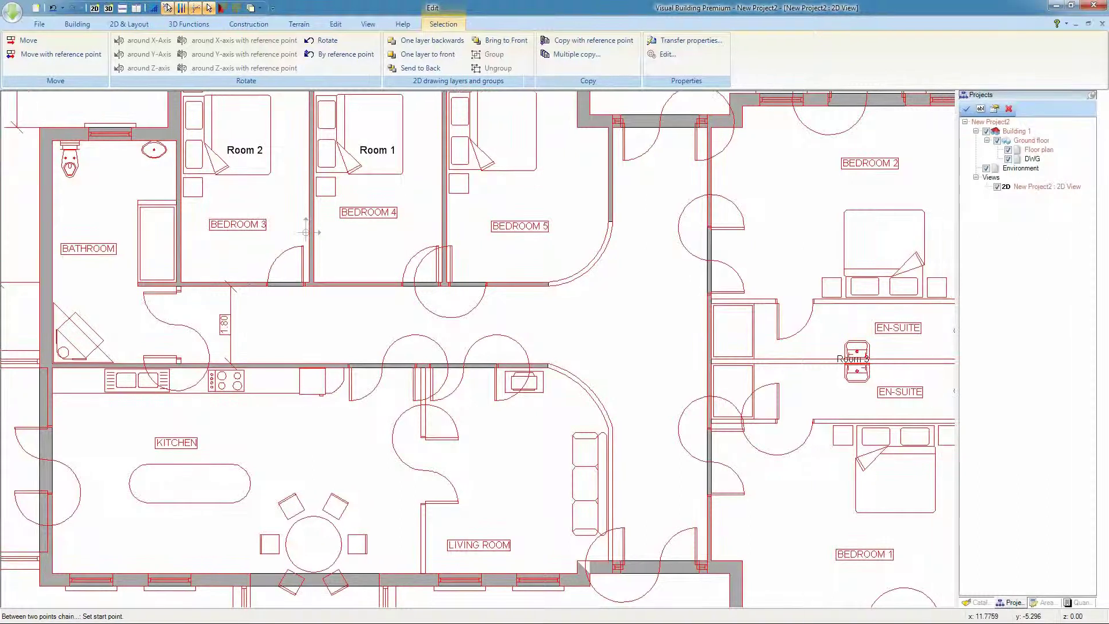
- Draw three parallel 6.525 m lightweight walls separating Bedroom 2, the two en-suites and Bedroom 1, ending at the external wall
middle_drag(811, 459, 696, 459)
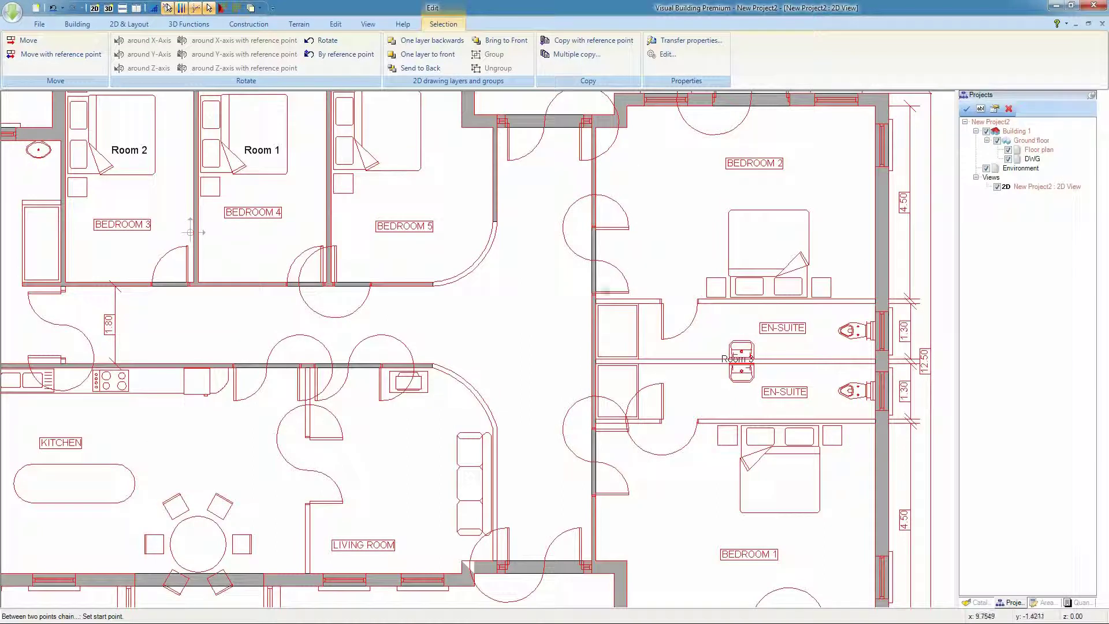
click(596, 299)
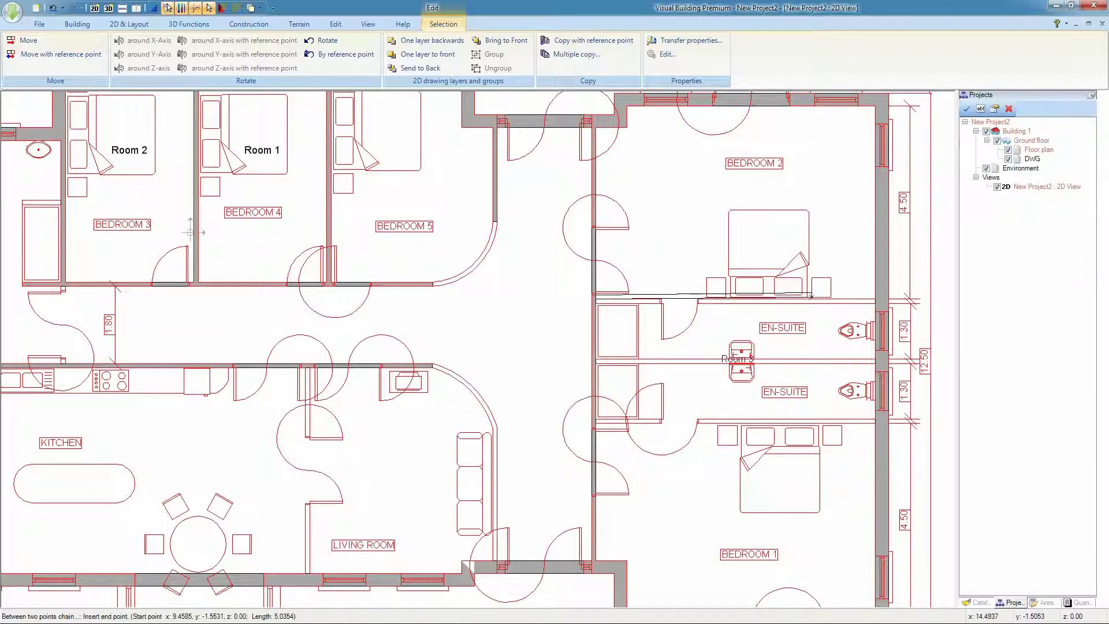
click(875, 298)
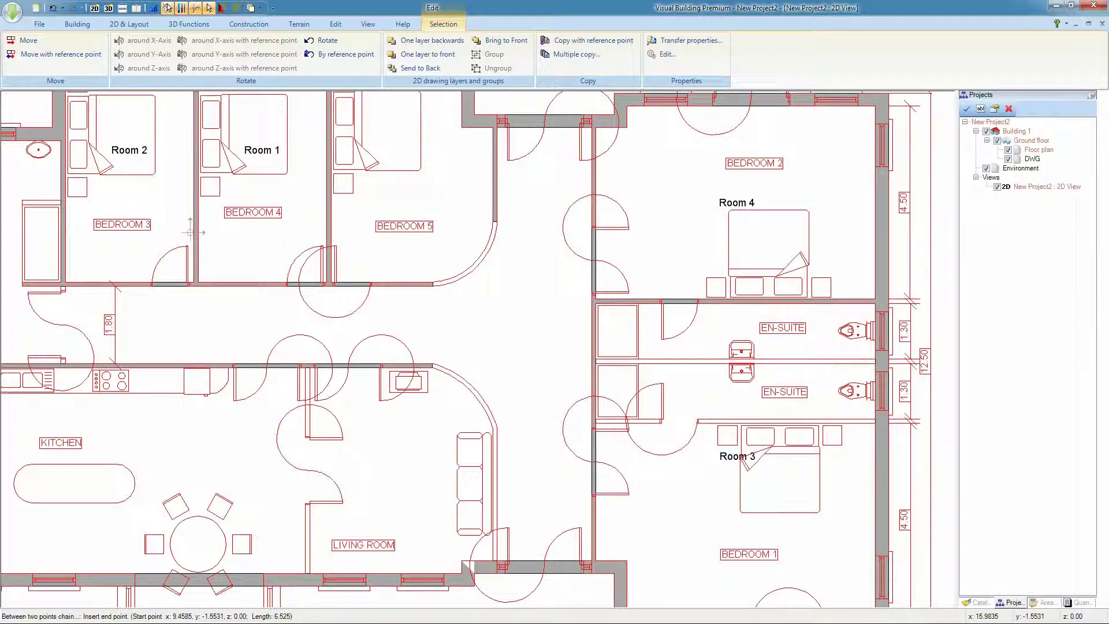
key(Escape)
click(595, 360)
click(875, 359)
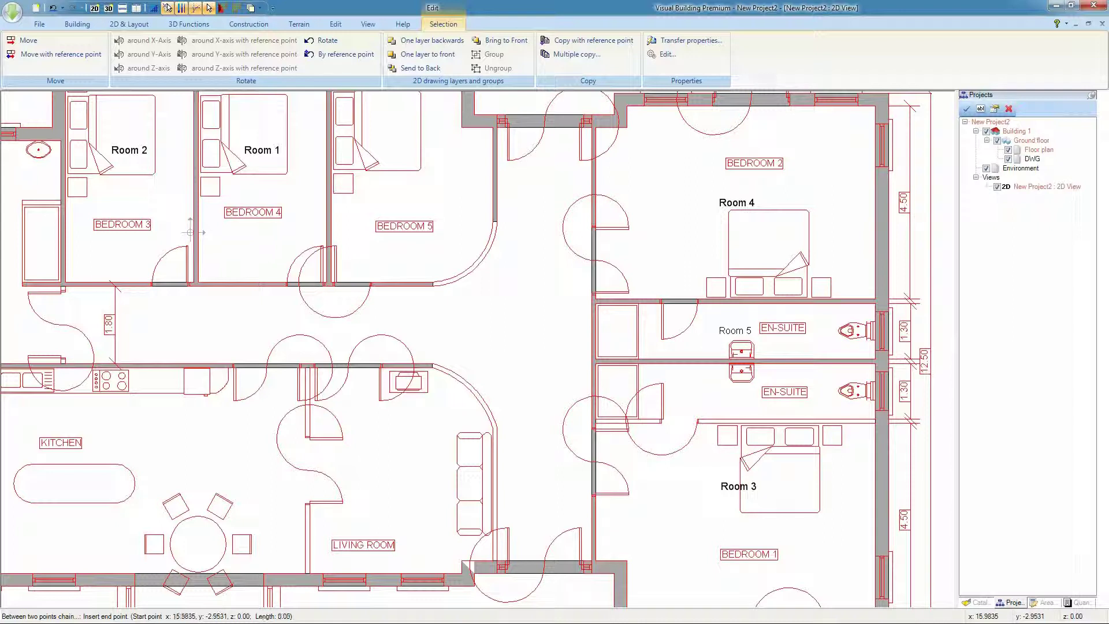
key(Escape)
click(595, 420)
click(875, 420)
key(Escape)
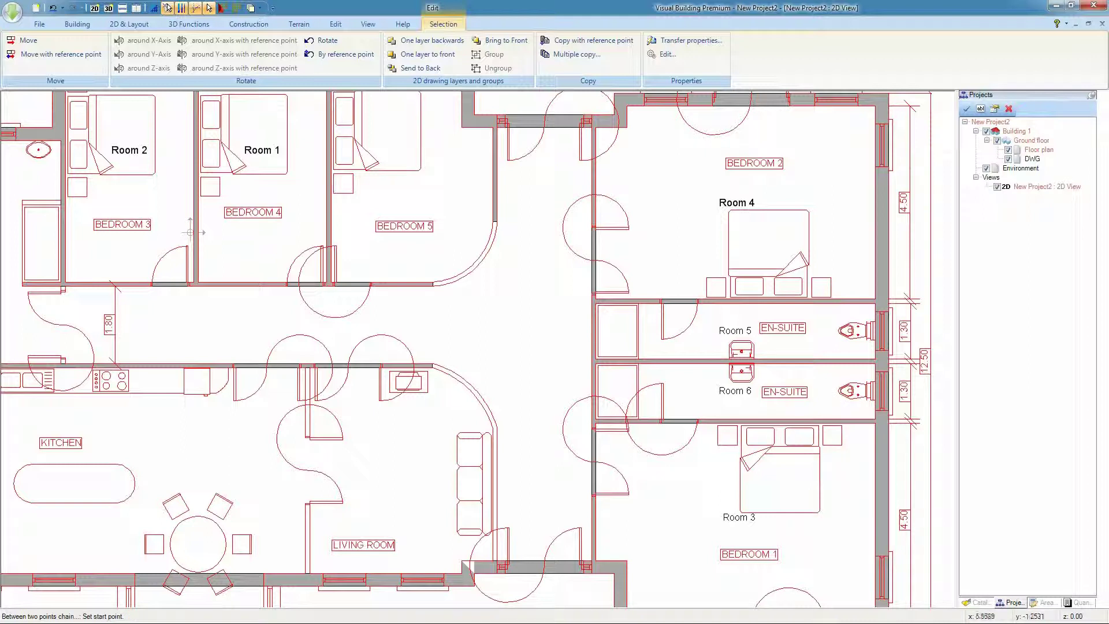
- Trace Bedroom 5's curved corner with a chain of short lightweight wall segments joining its corridor wall to its straight side wall
click(432, 286)
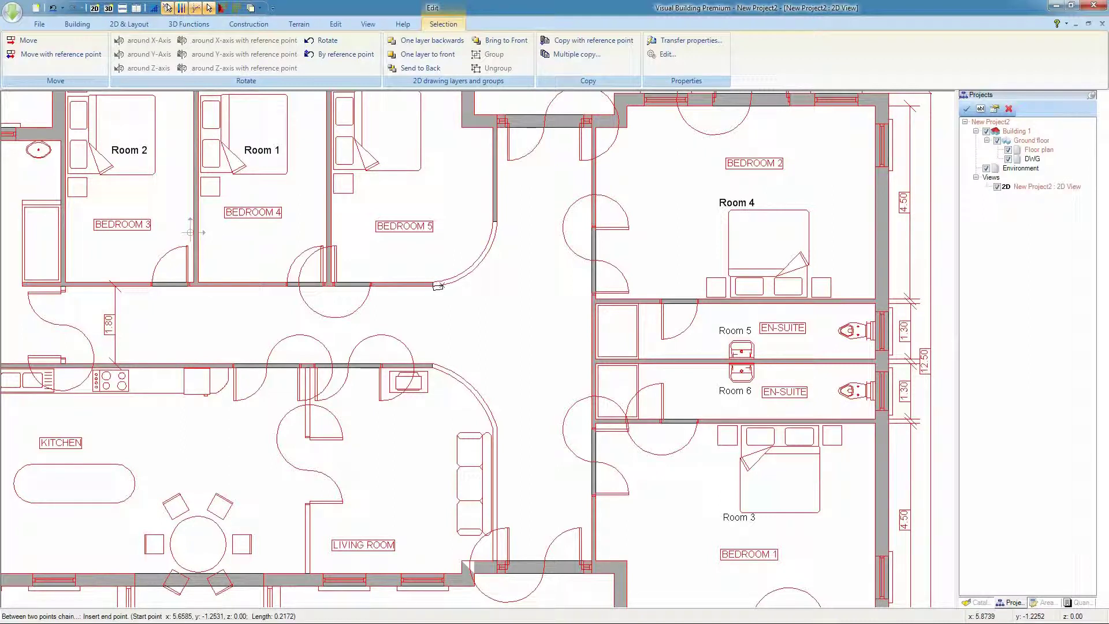
key(Escape)
click(433, 283)
click(441, 283)
click(451, 280)
click(480, 261)
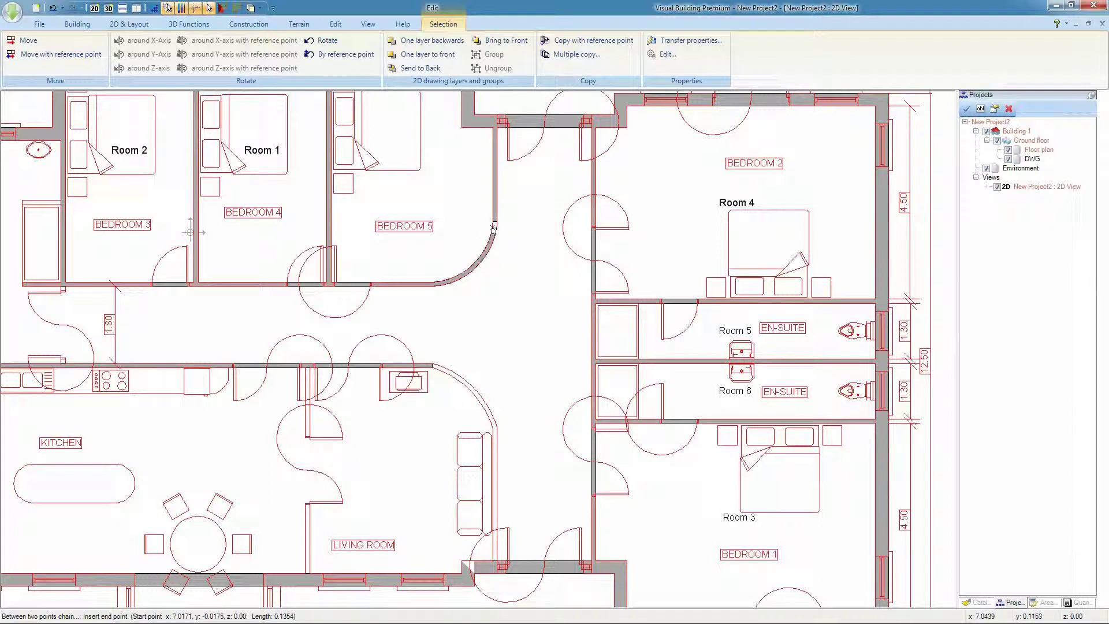
click(493, 228)
click(494, 221)
- Trace the living room's curved corner with a chain of short lightweight wall segments, continuing straight down to the external wall
click(435, 365)
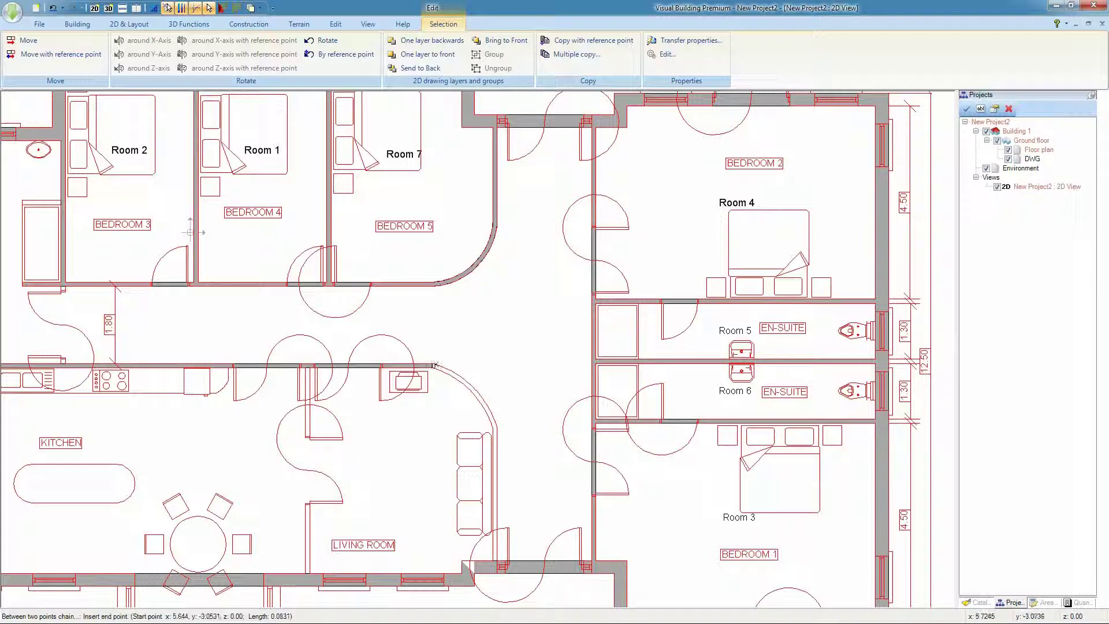
click(438, 367)
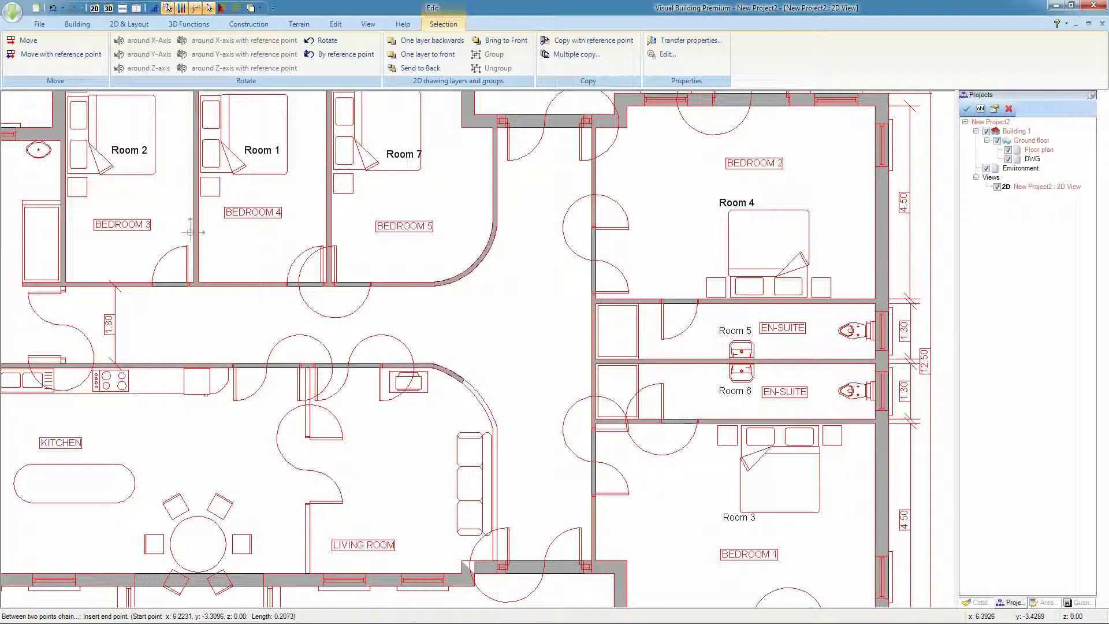
click(461, 380)
click(468, 386)
click(478, 393)
click(485, 403)
click(491, 414)
click(494, 421)
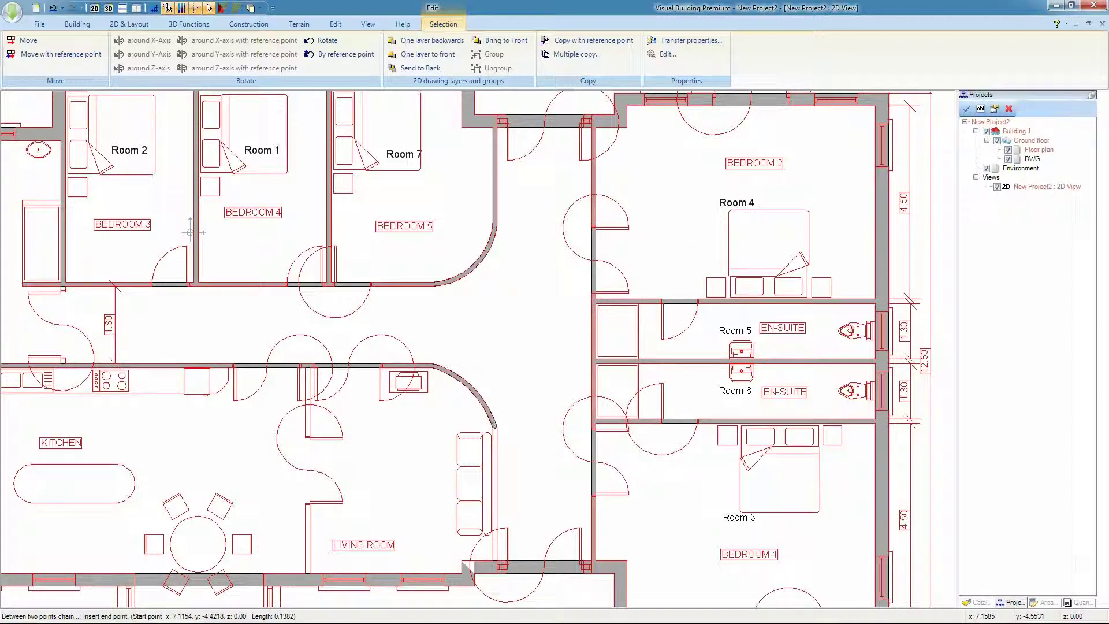
click(496, 428)
click(497, 436)
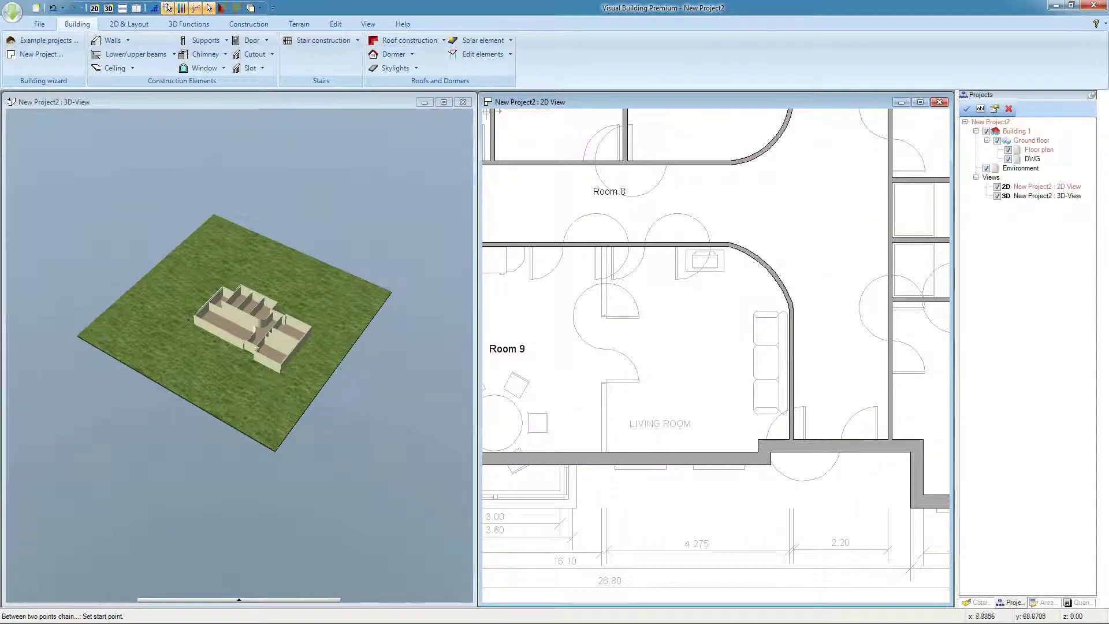
- Hide the Environment in the 3D view and fit the whole building in that view
key(ctrl+Tab)
click(986, 168)
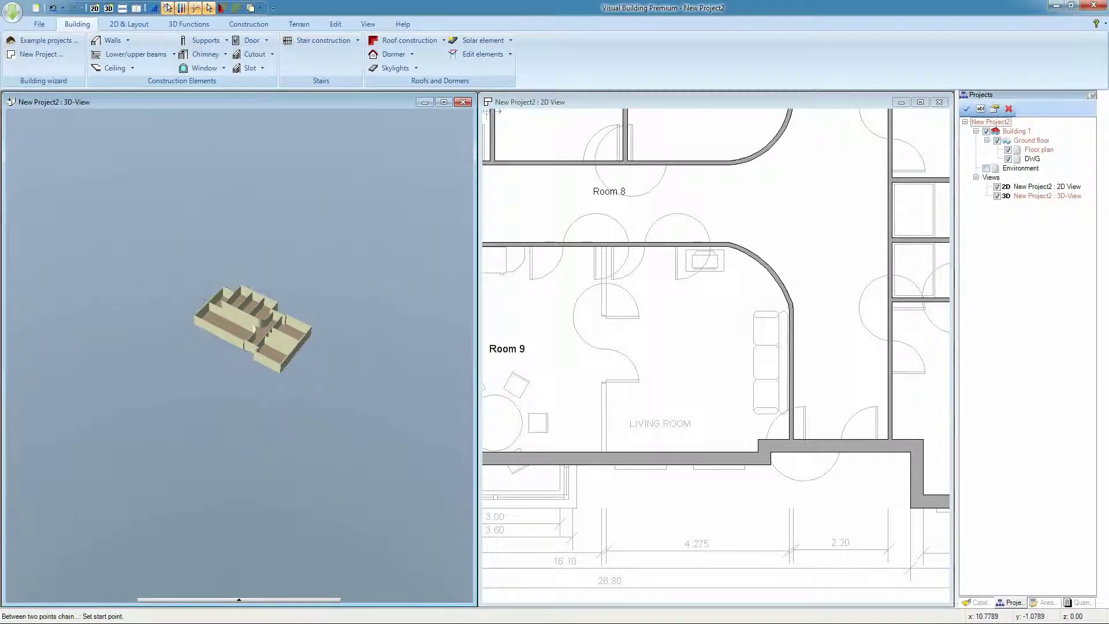
click(367, 24)
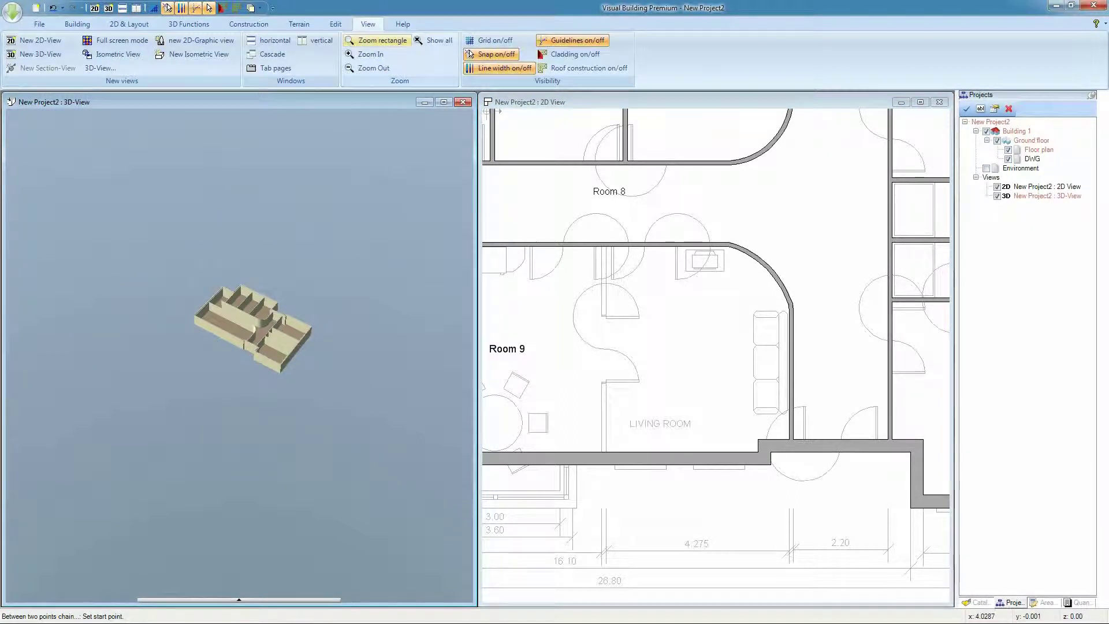
click(433, 41)
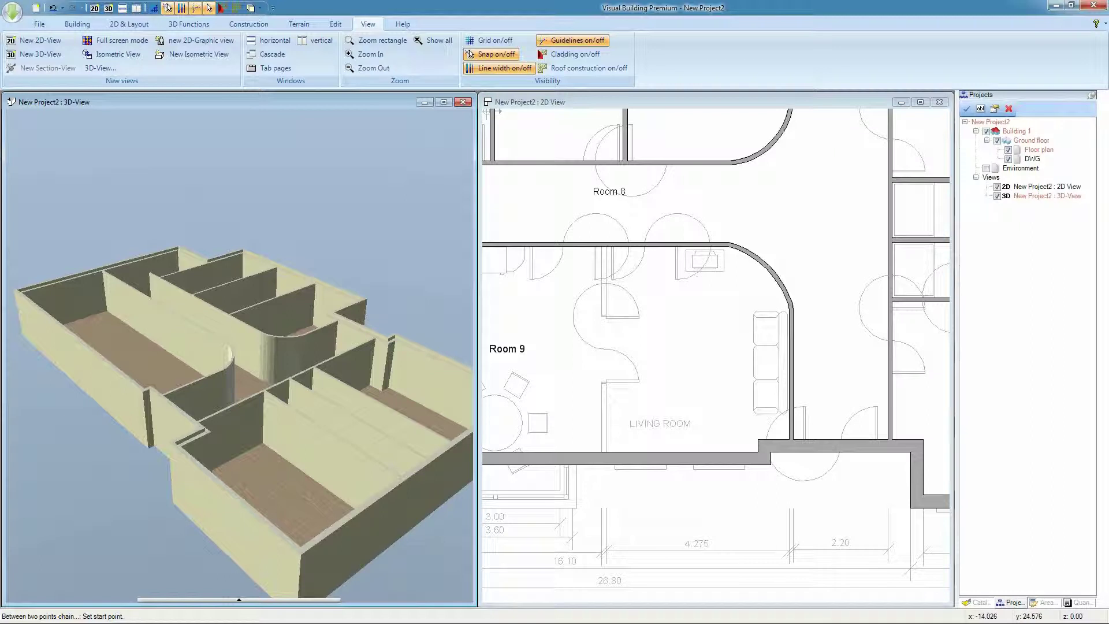
- Hide the imported DWG layer in the 2D view, leaving the drawn floor plan displayed
key(ctrl+Tab)
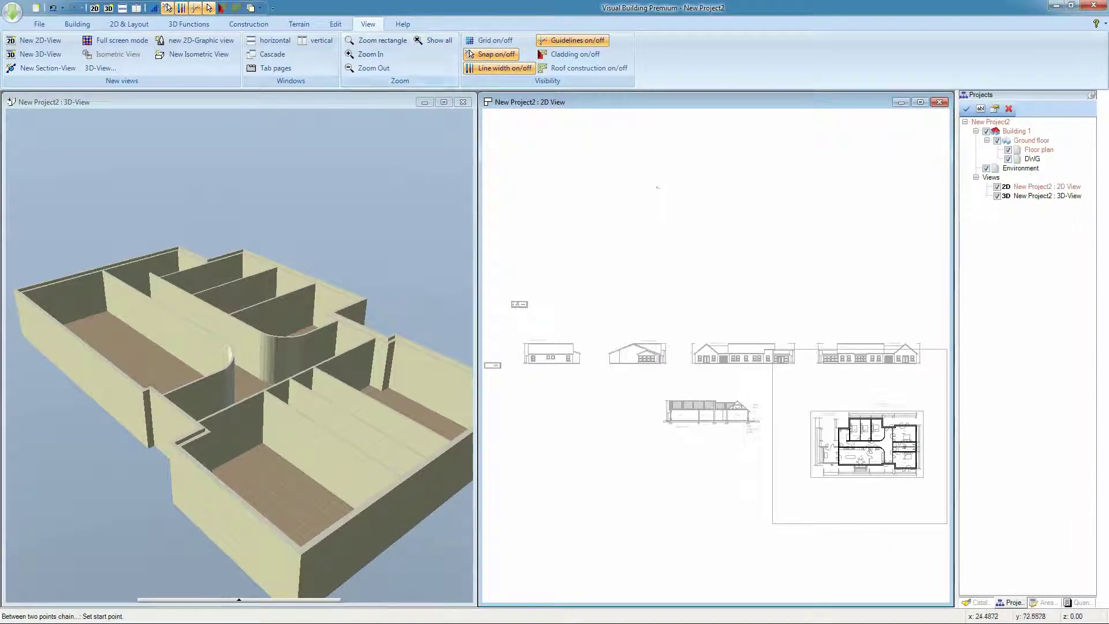
click(1009, 159)
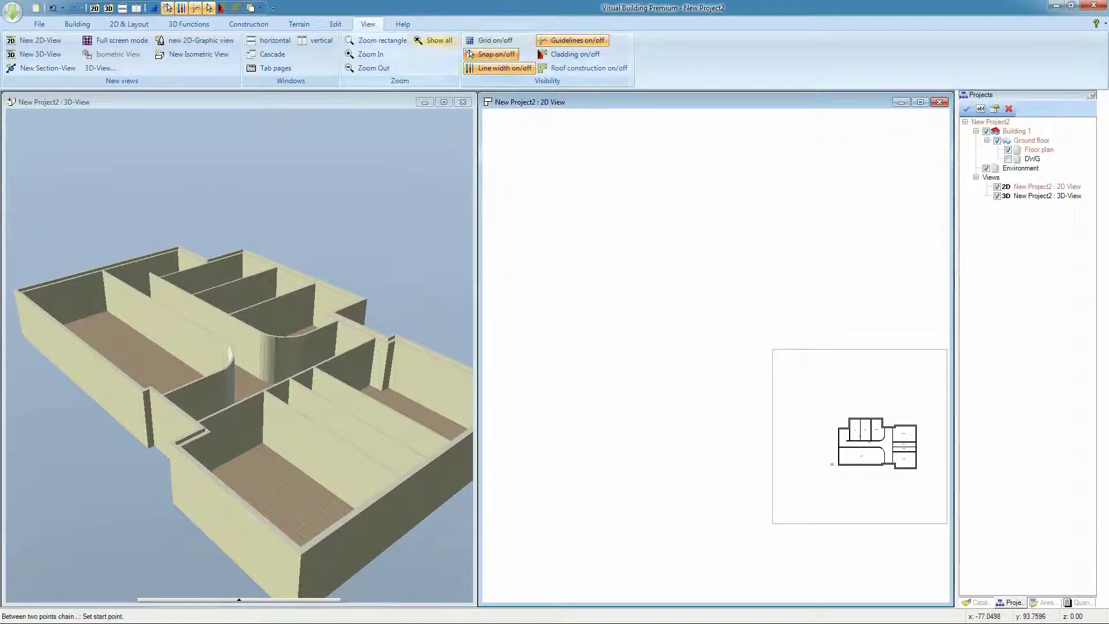